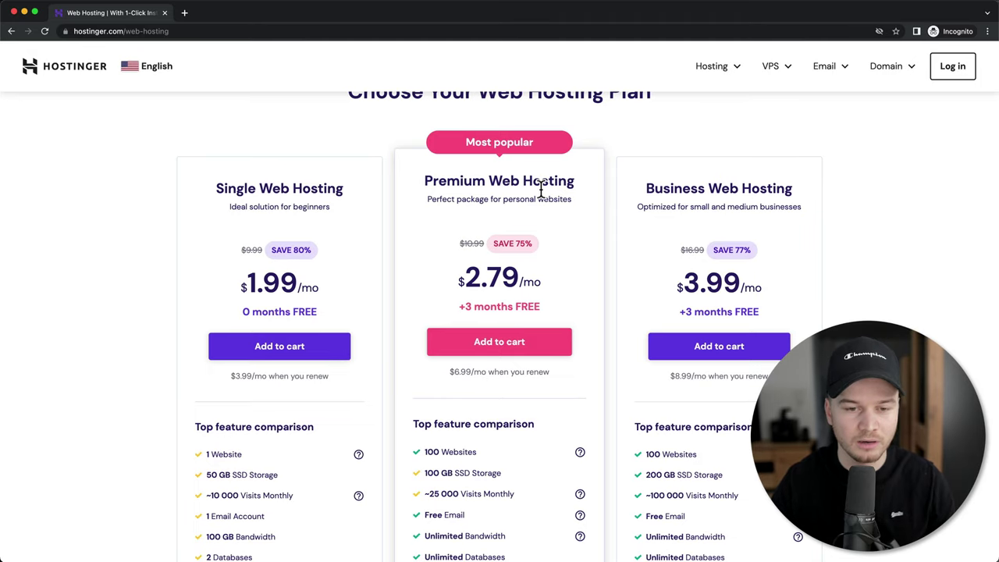
# - Review the hosting plans, highlighting Premium's 'Free Domain ($9.99 value)' perk, then return to the prices
pyautogui.scroll(-7, 540, 190)
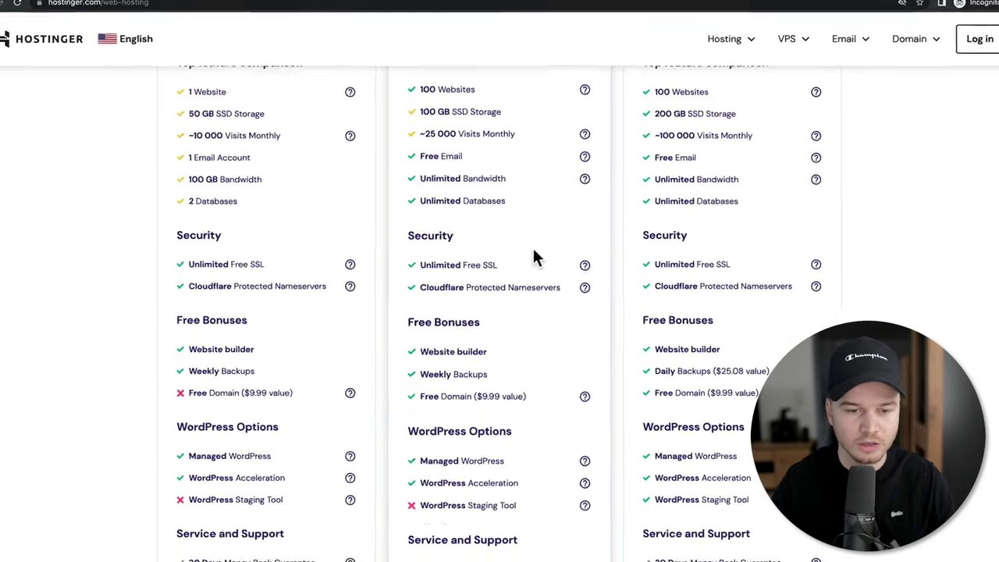
pyautogui.moveTo(419, 396); pyautogui.dragTo(535, 397)
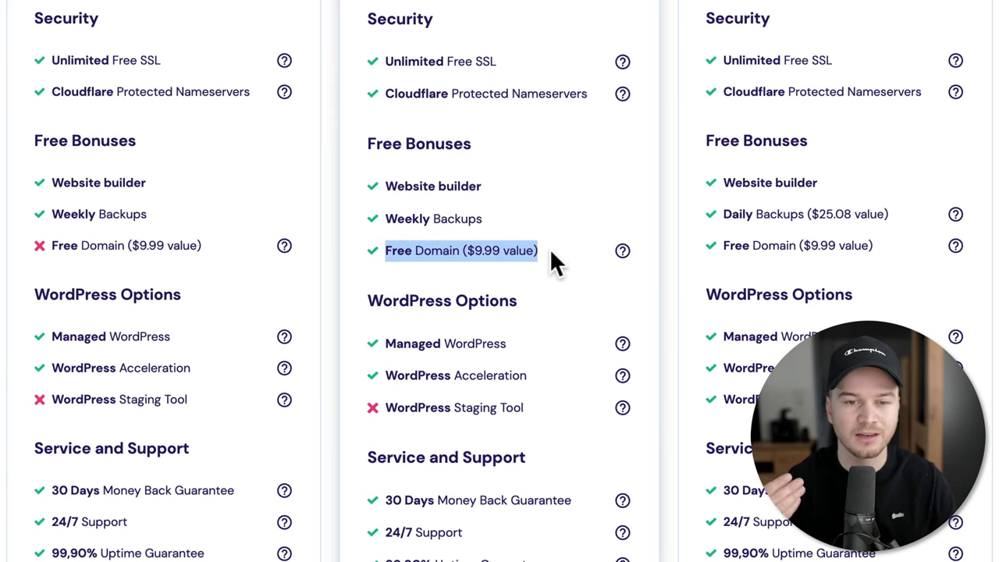
pyautogui.scroll(4, 549, 258)
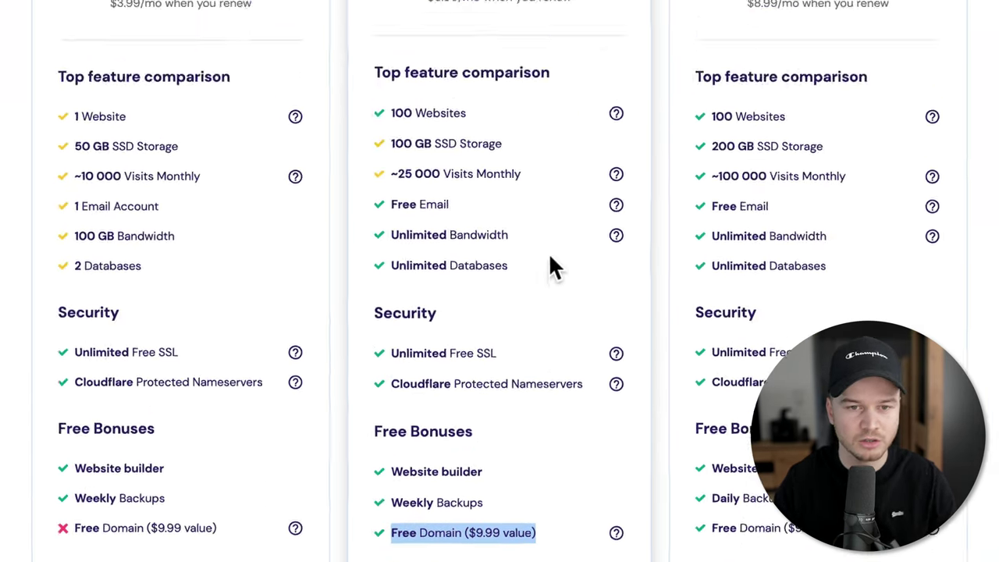
pyautogui.scroll(2, 535, 339)
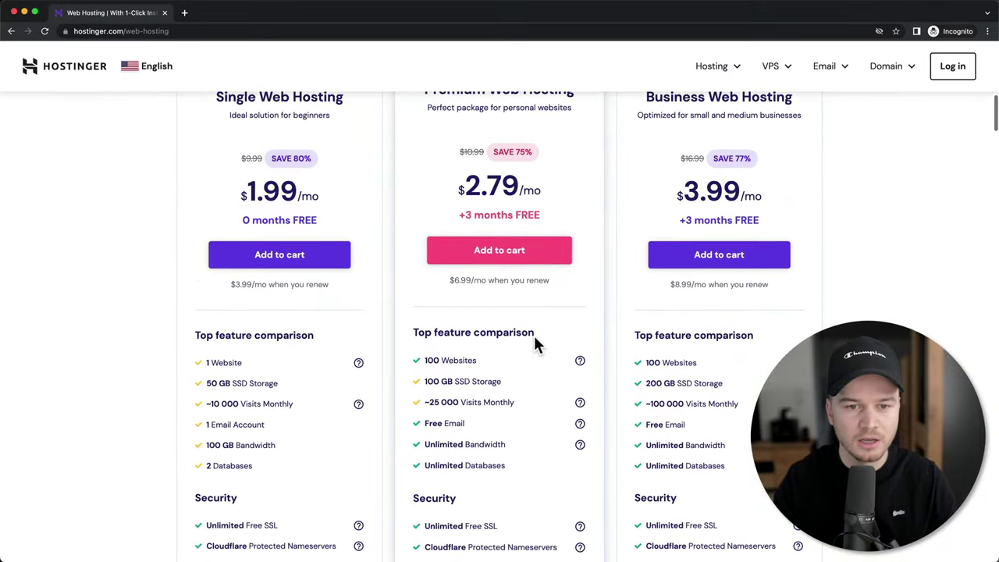
# - Add Premium Web Hosting to the cart and switch billing to 12 months at $2.79/mo
pyautogui.click(513, 260)
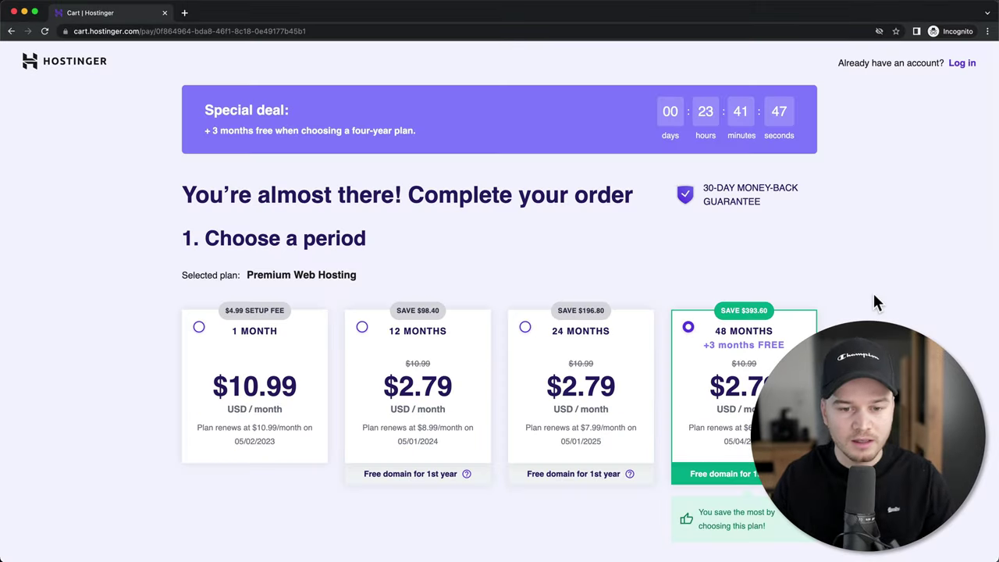
pyautogui.scroll(-2, 872, 296)
pyautogui.scroll(-2, 873, 297)
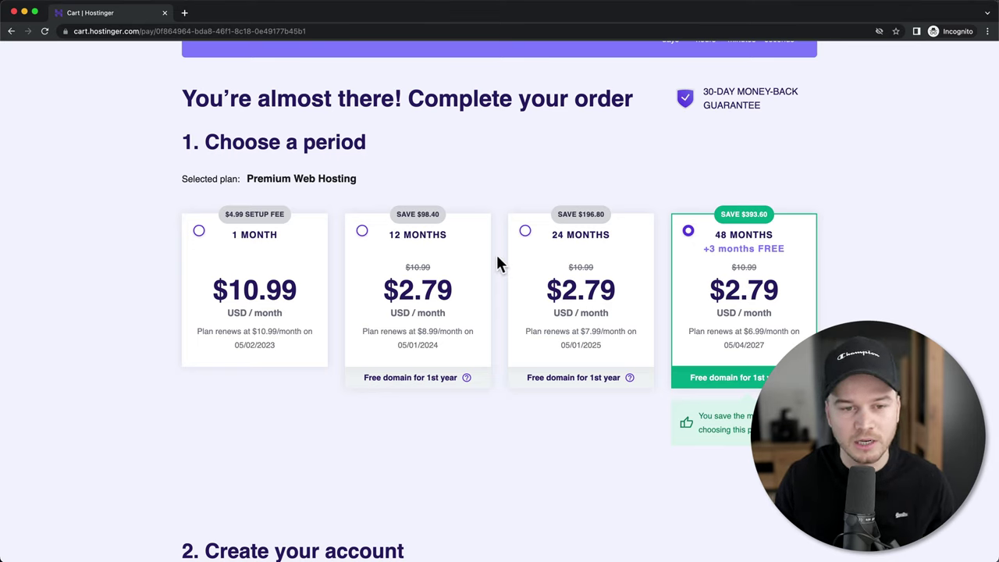
pyautogui.click(363, 231)
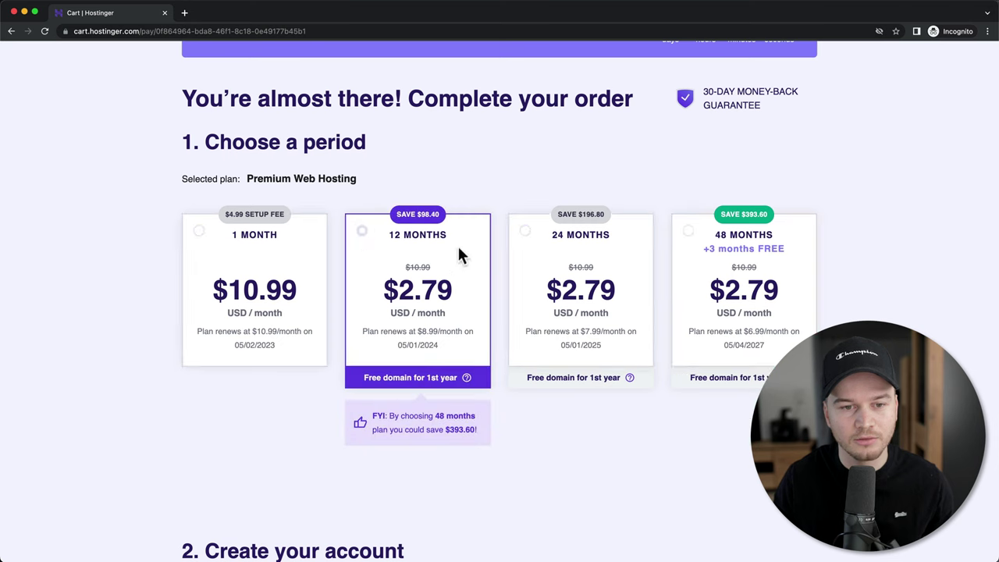
pyautogui.scroll(-1, 634, 341)
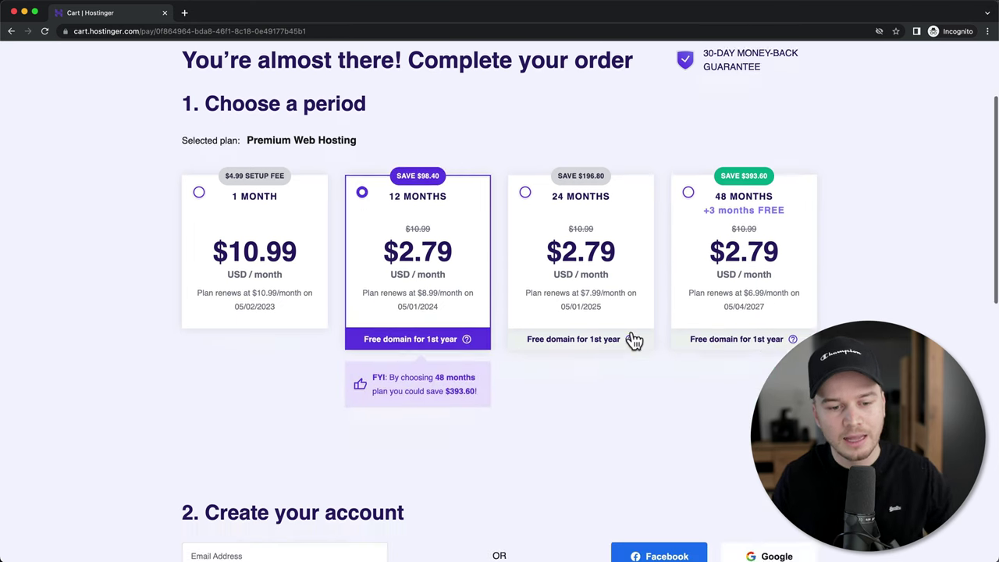
pyautogui.scroll(-5, 633, 341)
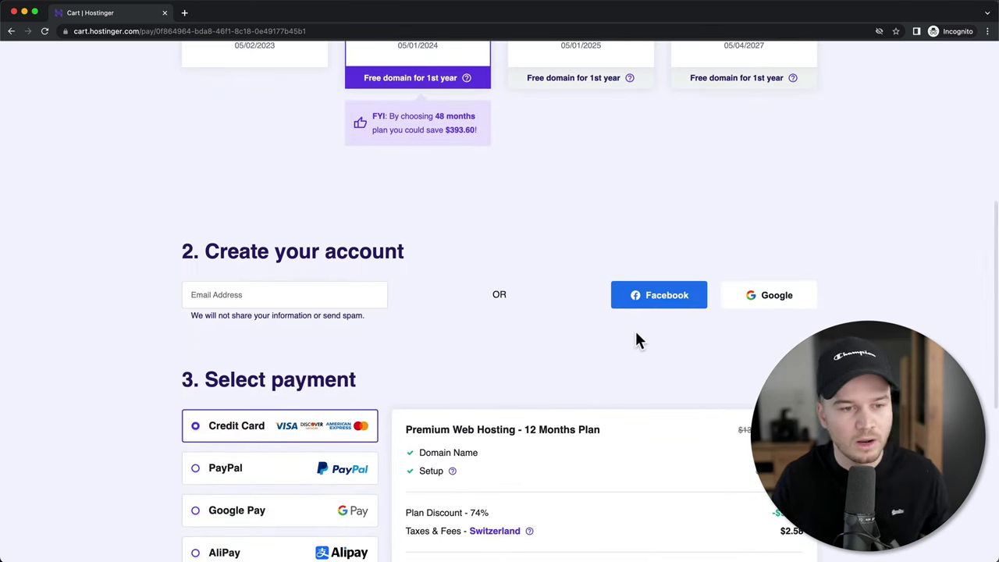
# - Paste the account e-mail address into the checkout form
pyautogui.click(295, 291)
pyautogui.press('super+v')
pyautogui.scroll(-5, 296, 291)
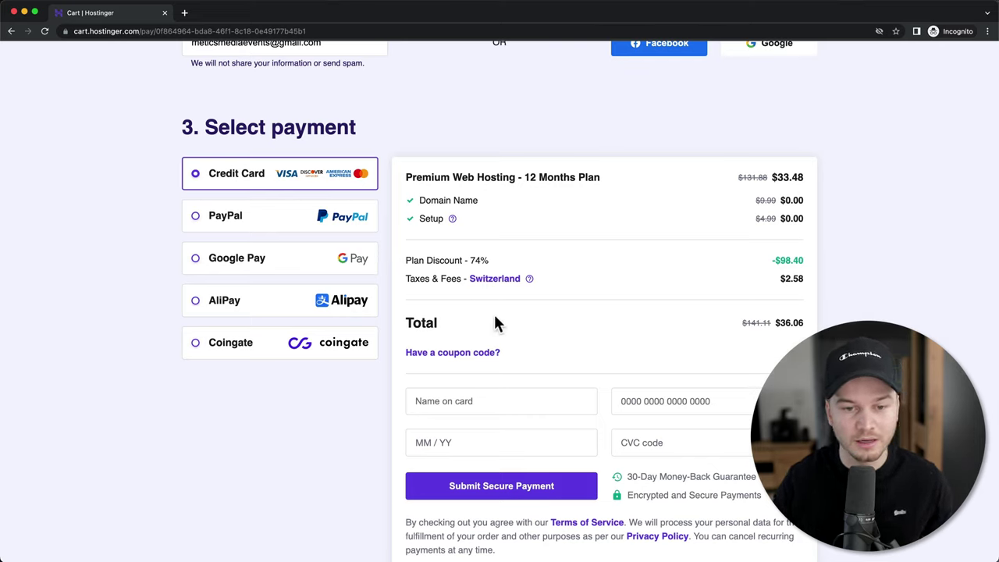
# - Apply coupon code METICSMEDIA, bringing the checkout total down to $32.45
pyautogui.click(486, 355)
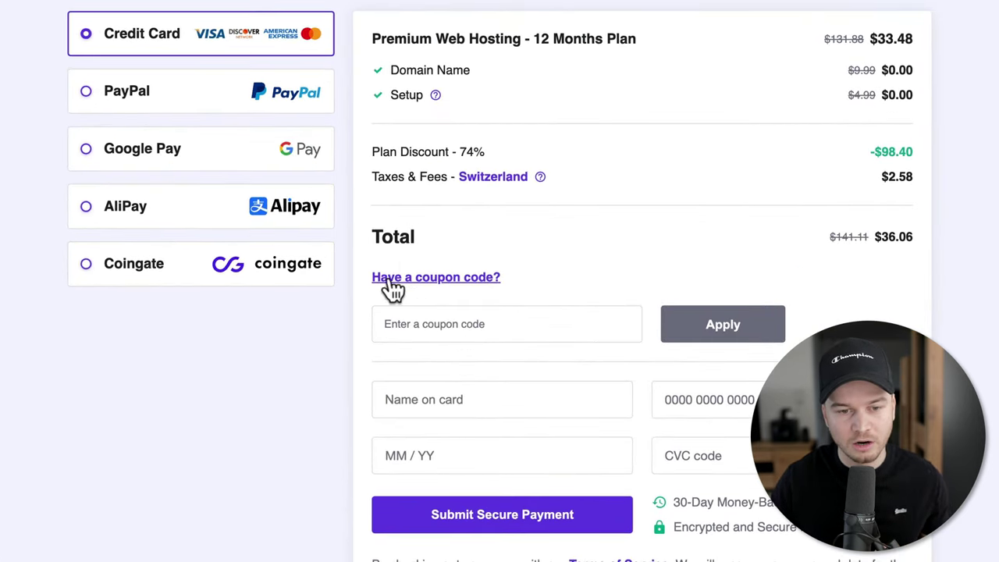
pyautogui.click(456, 323)
pyautogui.write('M')
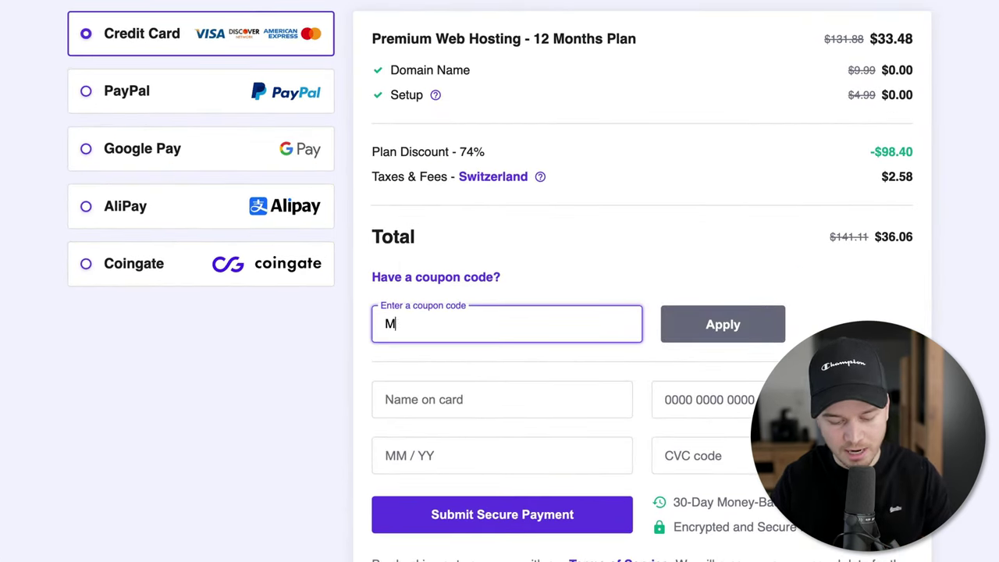
pyautogui.write('ETICSMEDIA')
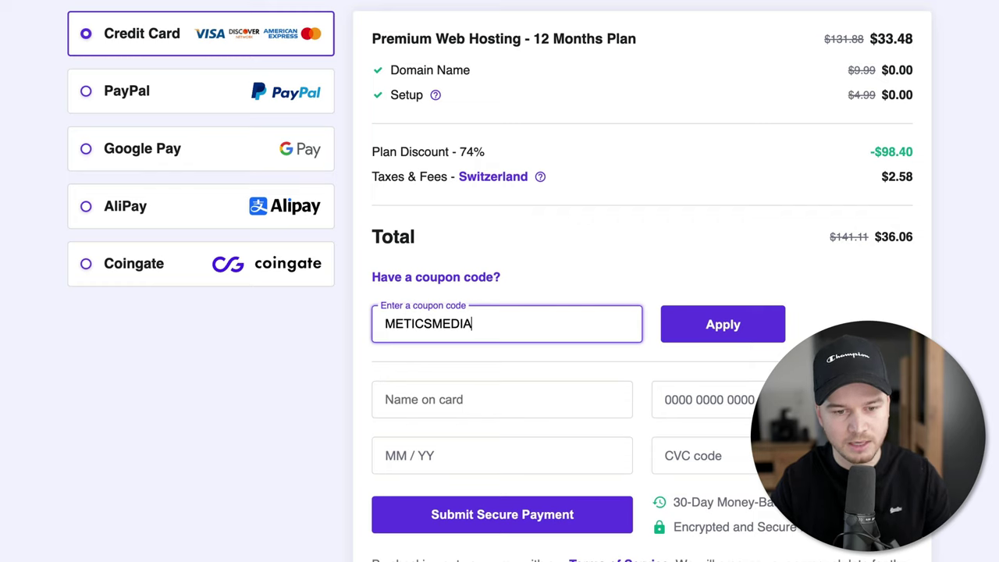
pyautogui.click(718, 334)
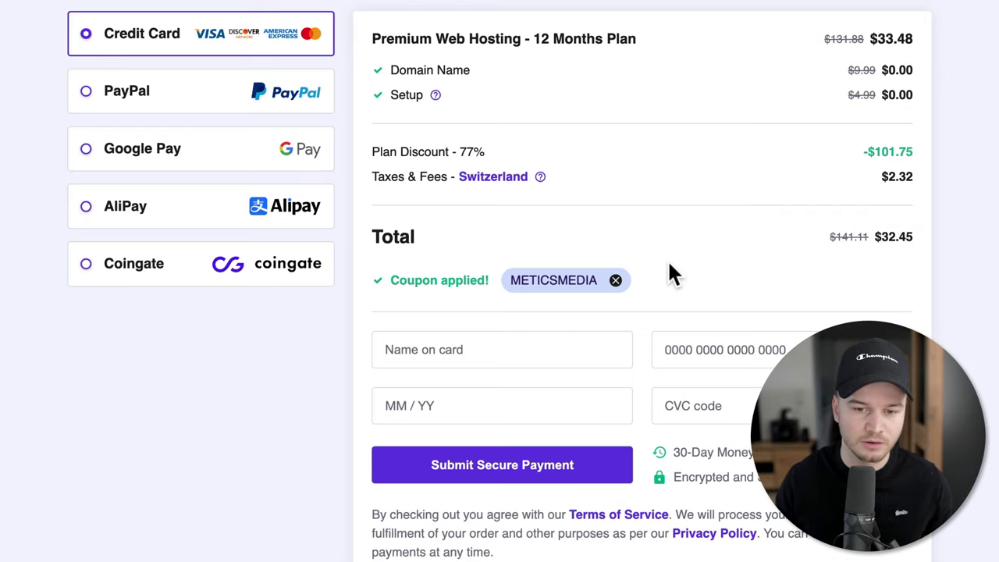
pyautogui.scroll(-2, 670, 262)
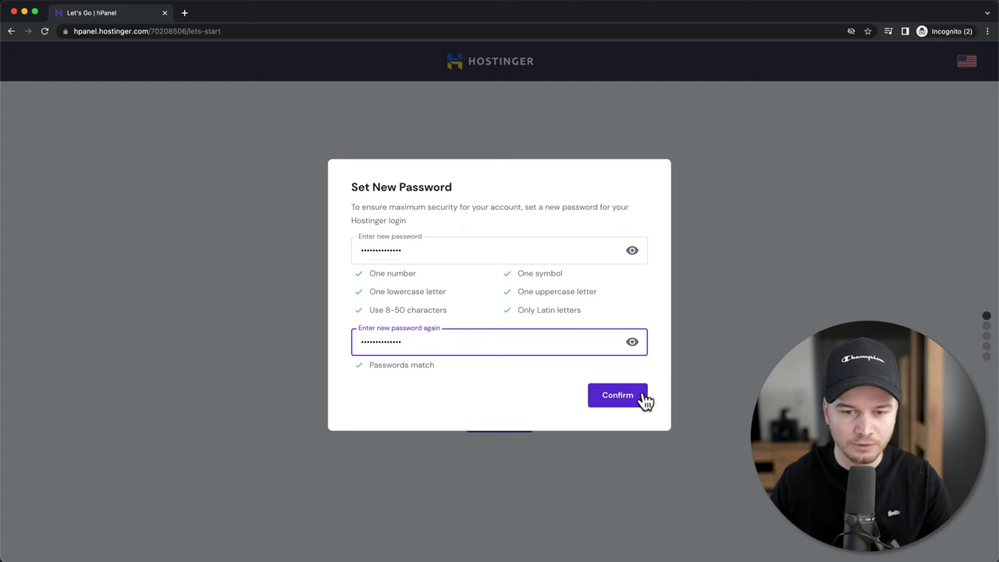
# - Confirm the new password, continue to hPanel Home, and highlight 'Claim your free domain'
pyautogui.click(624, 403)
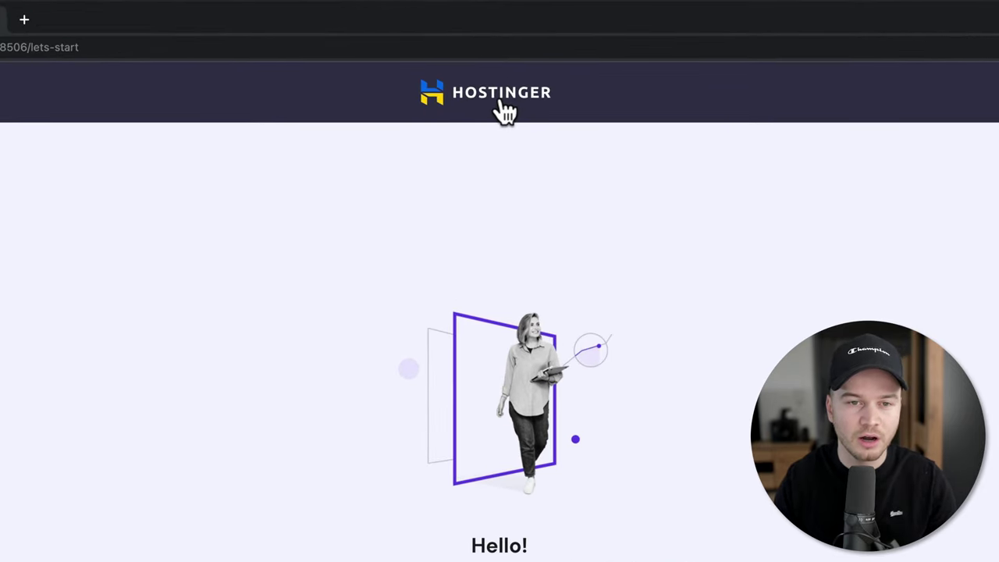
pyautogui.click(501, 102)
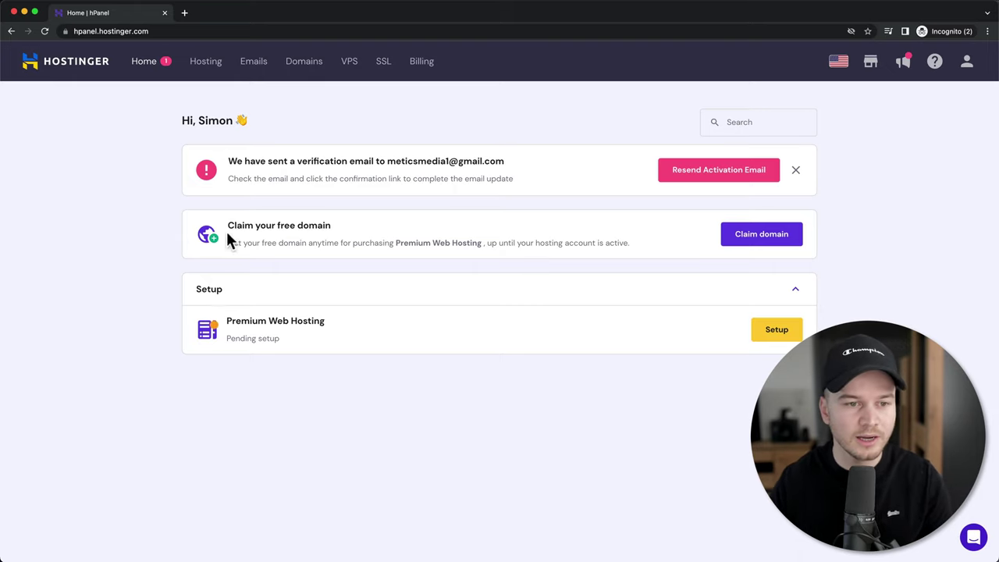
pyautogui.moveTo(227, 225); pyautogui.dragTo(335, 236)
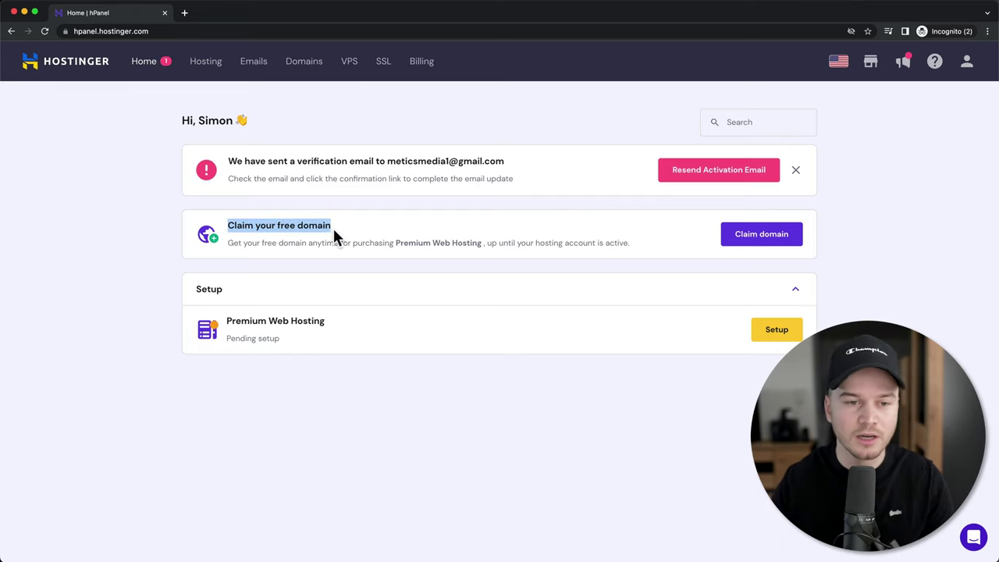
# - Start claiming the free domain and pick the .com extension
pyautogui.click(747, 248)
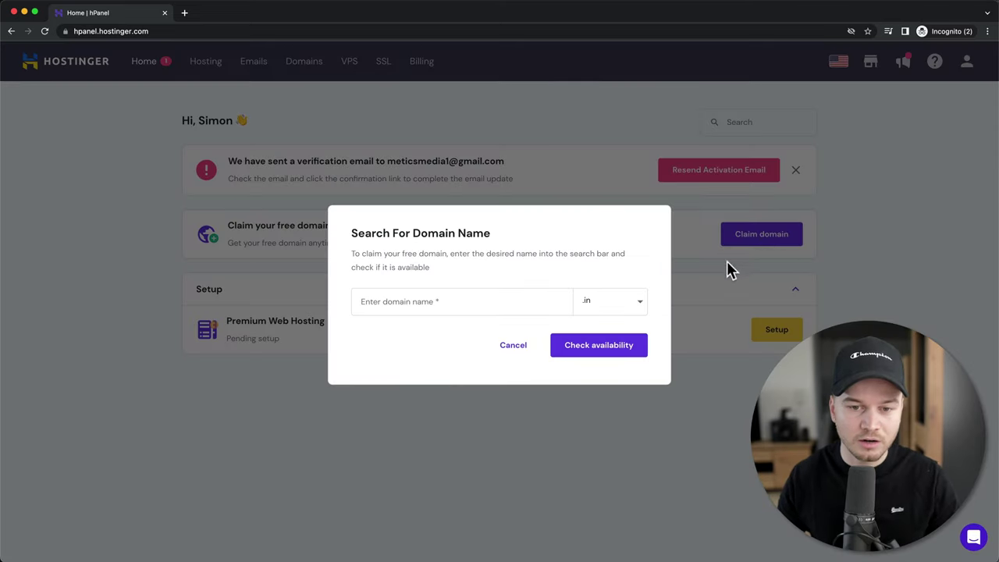
pyautogui.click(651, 298)
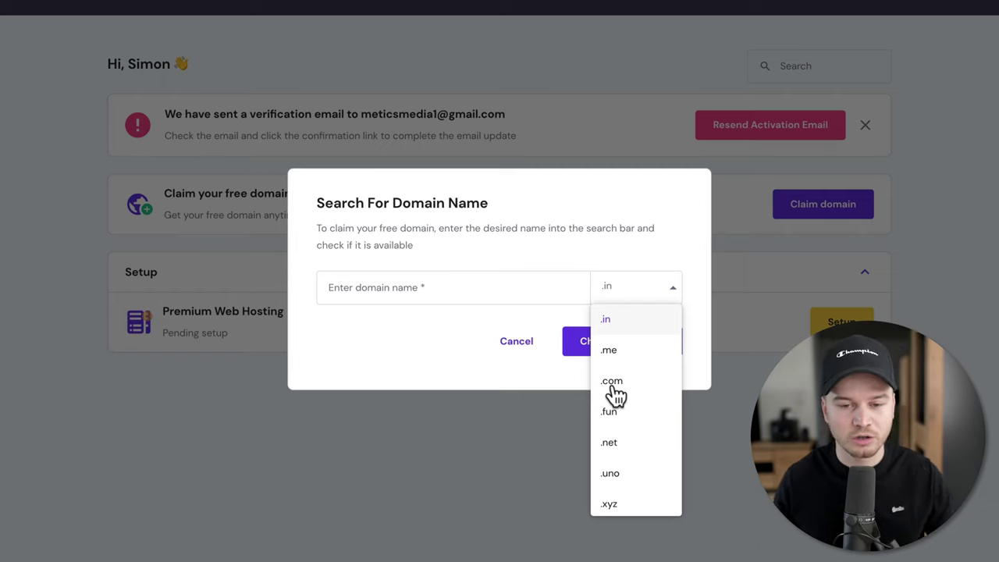
pyautogui.scroll(-1, 613, 406)
pyautogui.scroll(1, 611, 414)
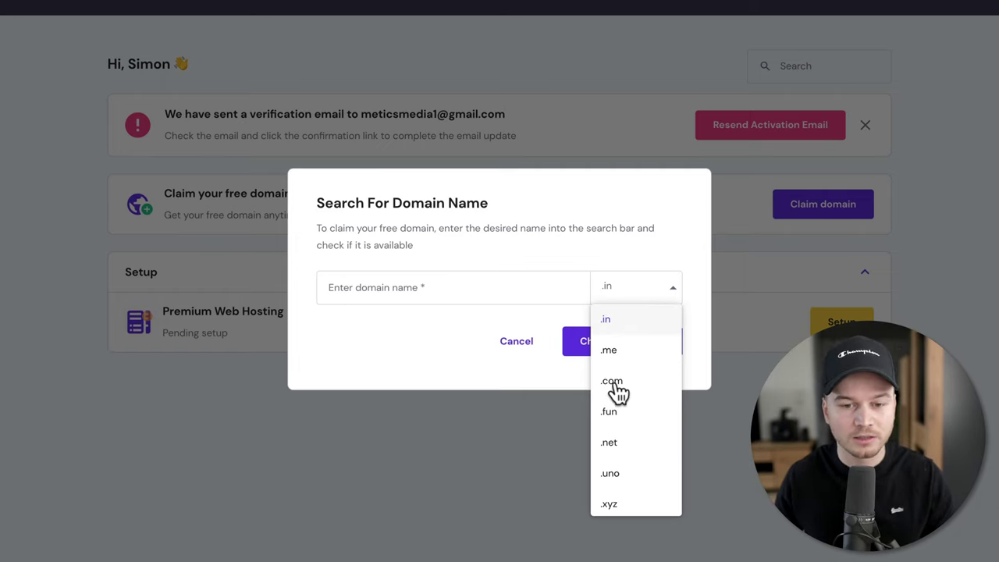
pyautogui.click(616, 380)
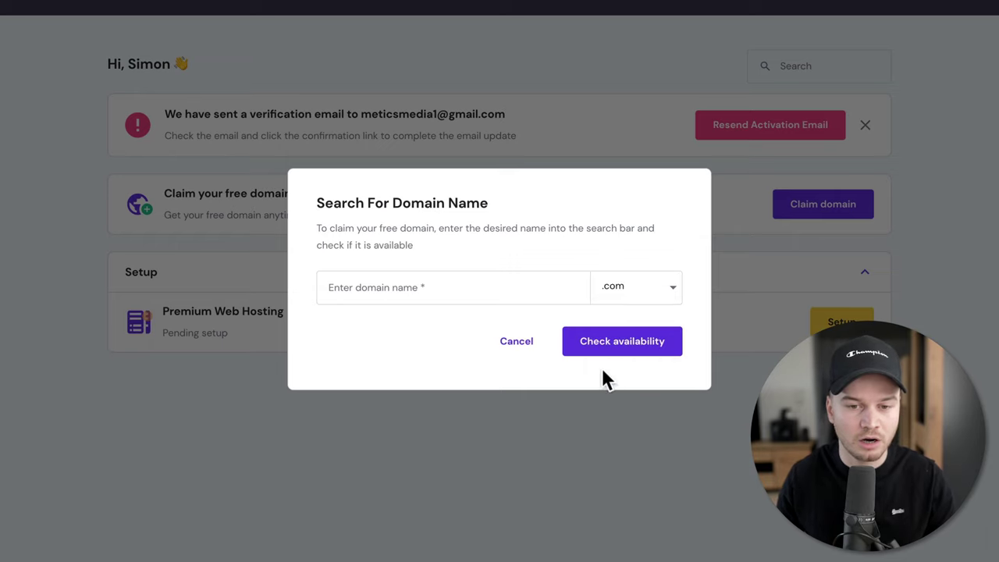
# - Enter 'meticsmediainfo', confirm it is available, and claim meticsmediainfo.com
pyautogui.click(424, 292)
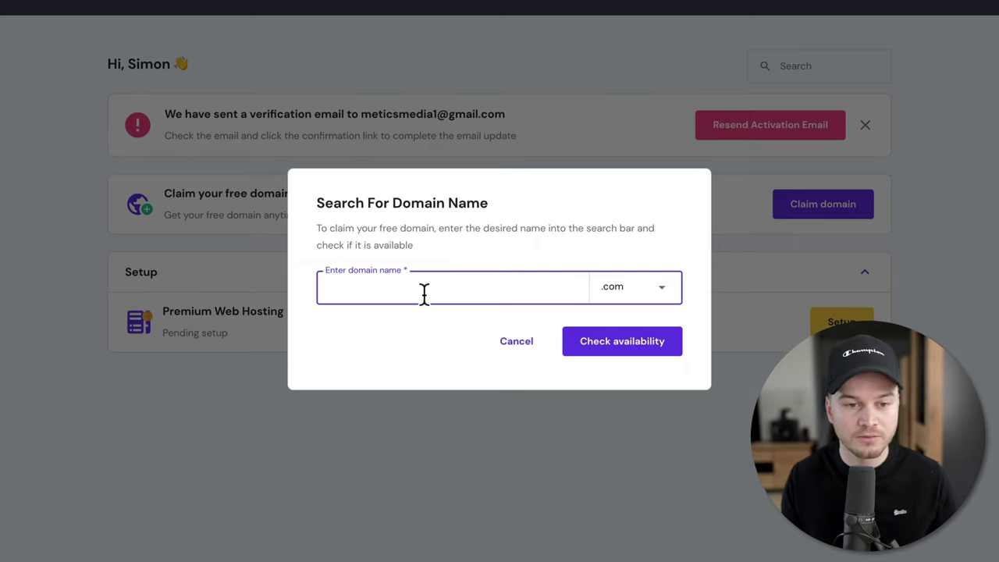
pyautogui.write('metics')
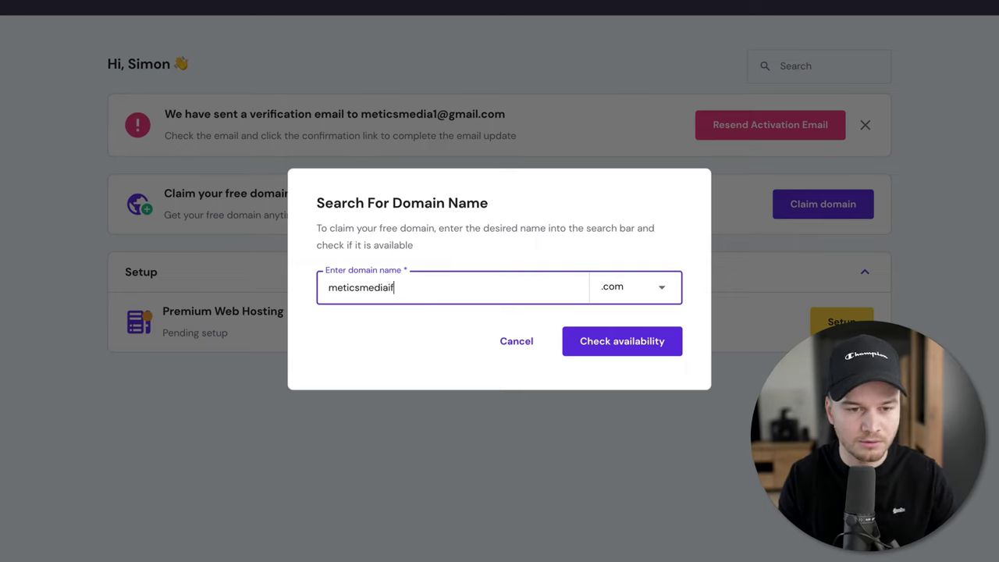
pyautogui.write('mediainfo')
pyautogui.click(409, 323)
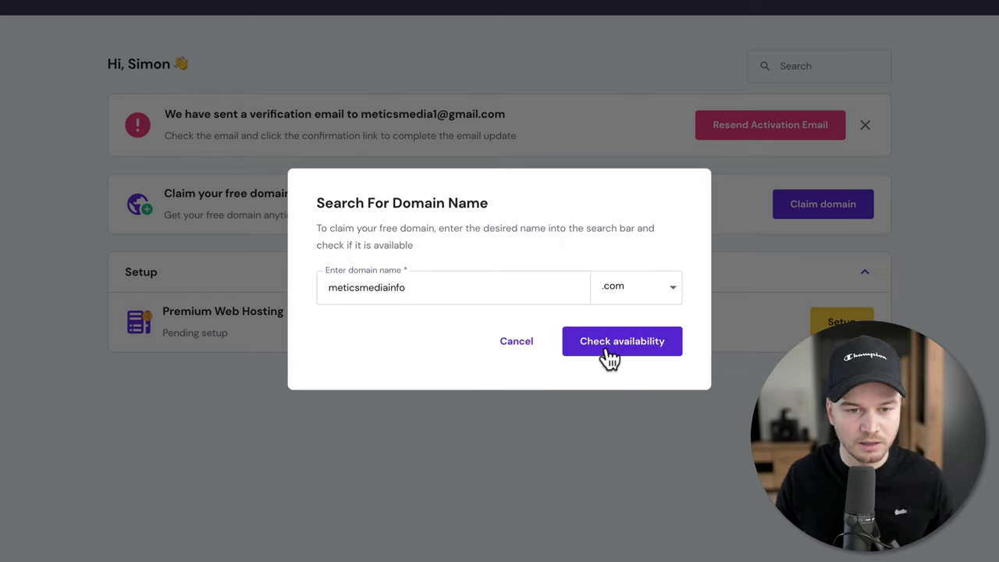
pyautogui.click(608, 348)
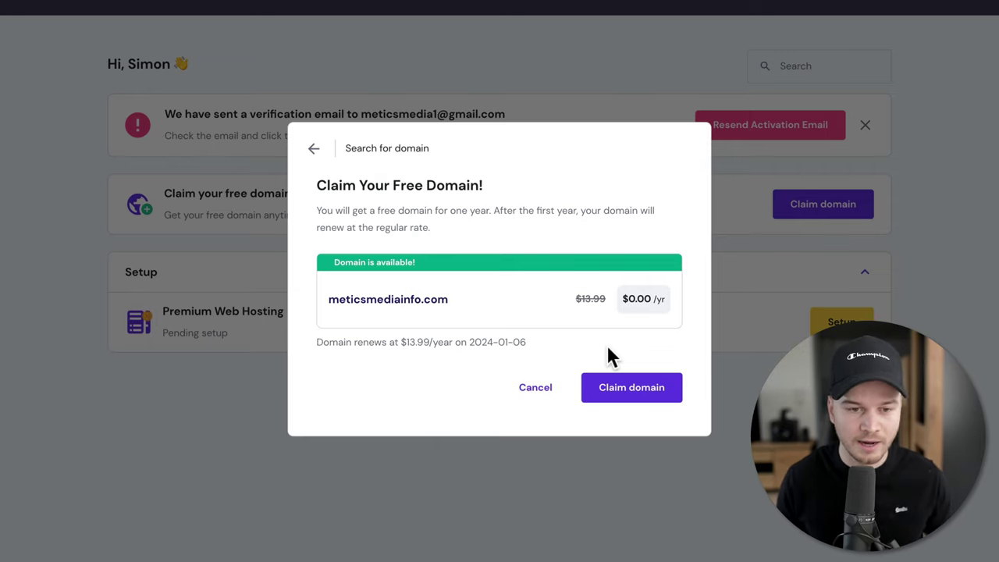
pyautogui.click(638, 405)
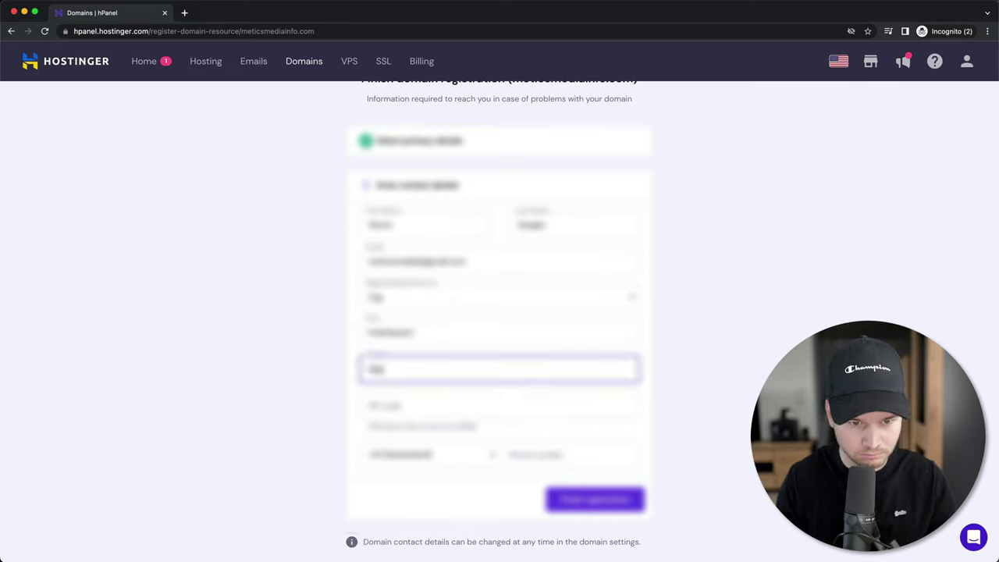
# - Finish registering the domain and open the verification link in the Hostinger e-mail
pyautogui.click(580, 501)
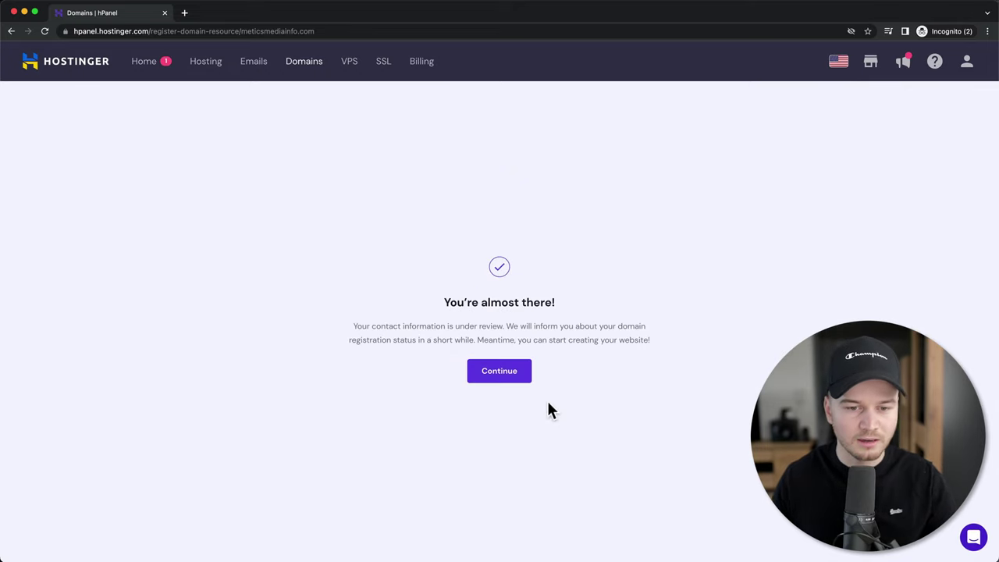
pyautogui.click(502, 381)
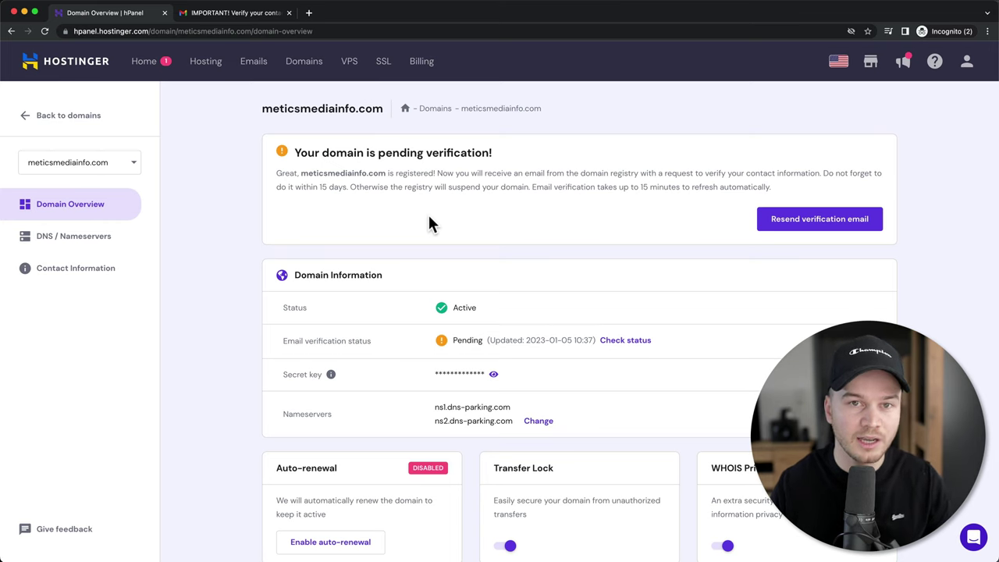
pyautogui.click(260, 15)
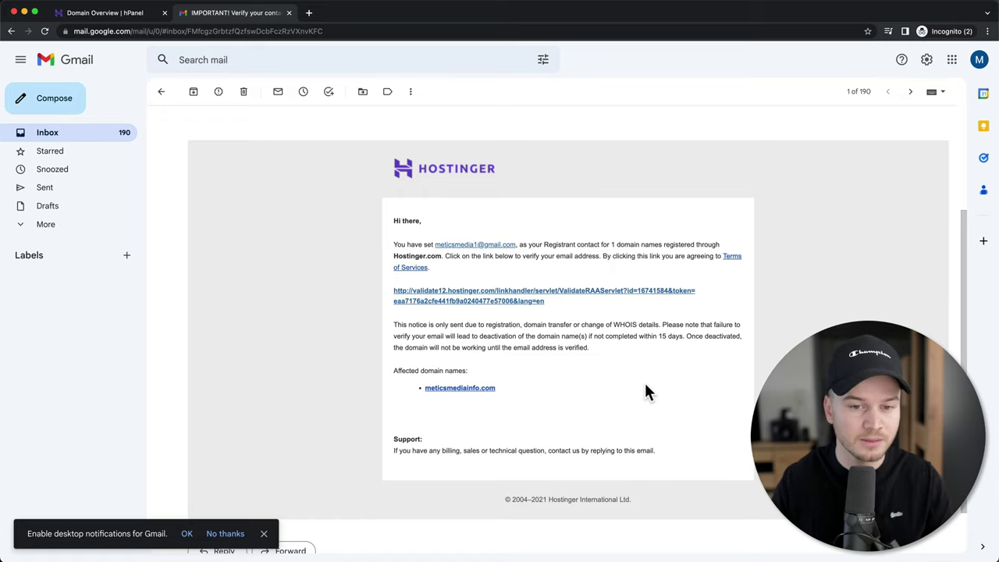
pyautogui.click(489, 297)
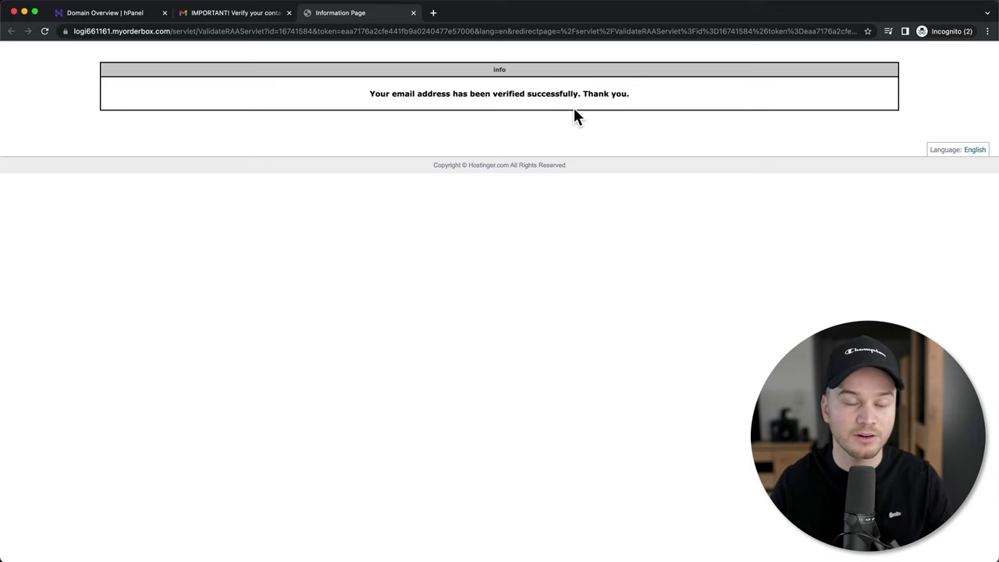
# - Close the extra tabs and reload Domain Overview, confirming the e-mail status shows Verified
pyautogui.click(413, 12)
pyautogui.click(288, 13)
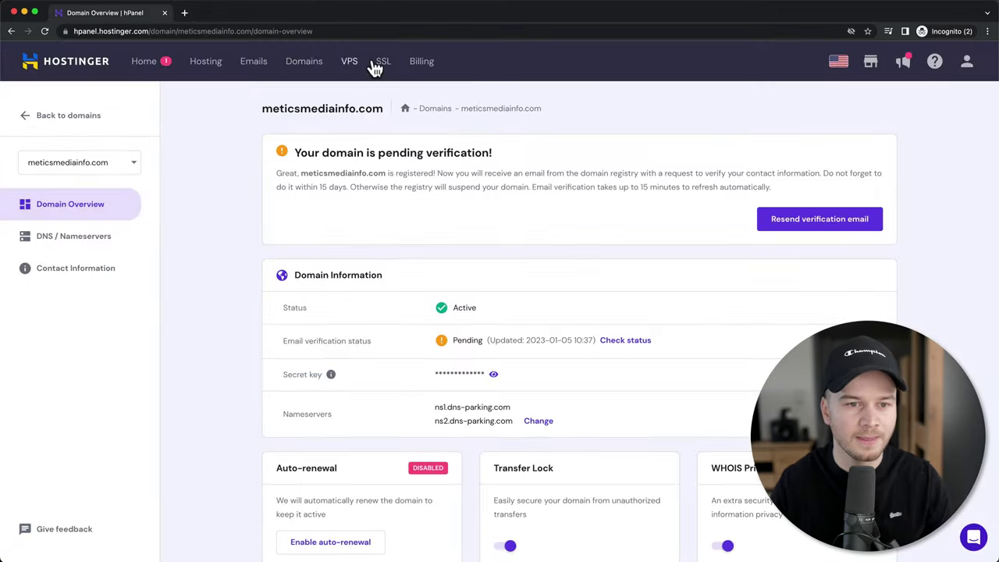
pyautogui.click(45, 31)
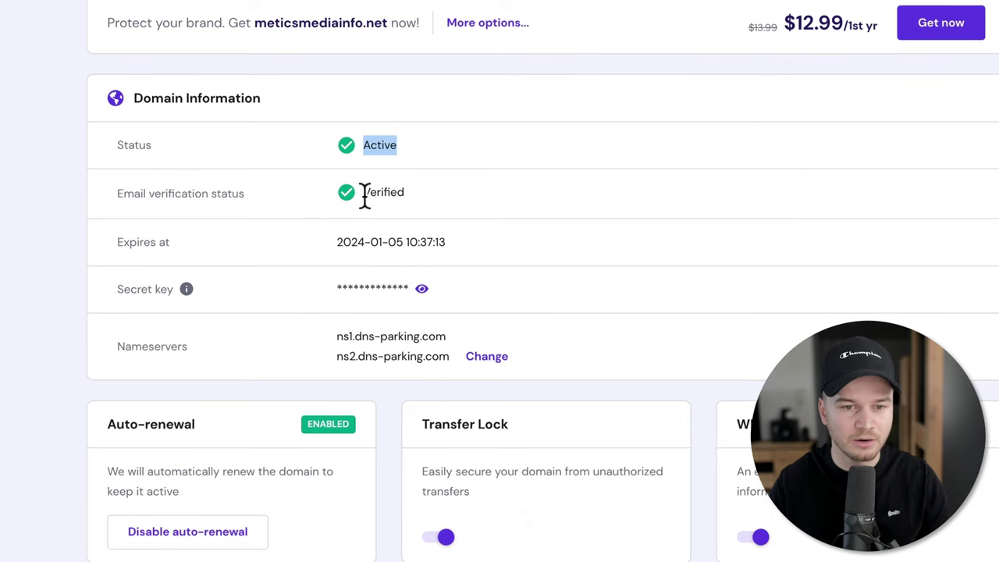
pyautogui.moveTo(363, 195); pyautogui.dragTo(410, 195)
pyautogui.click(497, 197)
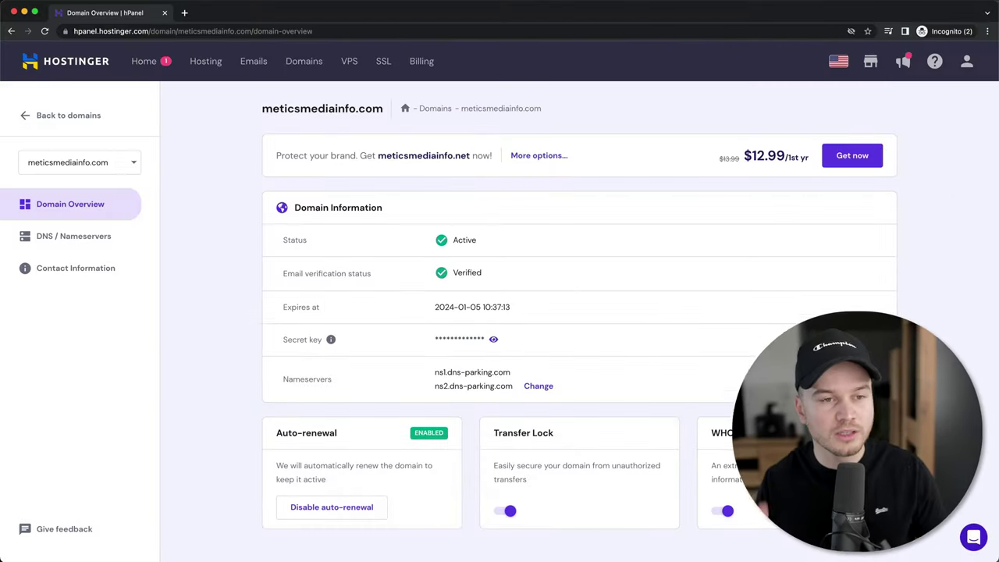
# - Start the Premium Web Hosting setup, skip the survey, and choose to create a new website
pyautogui.click(209, 67)
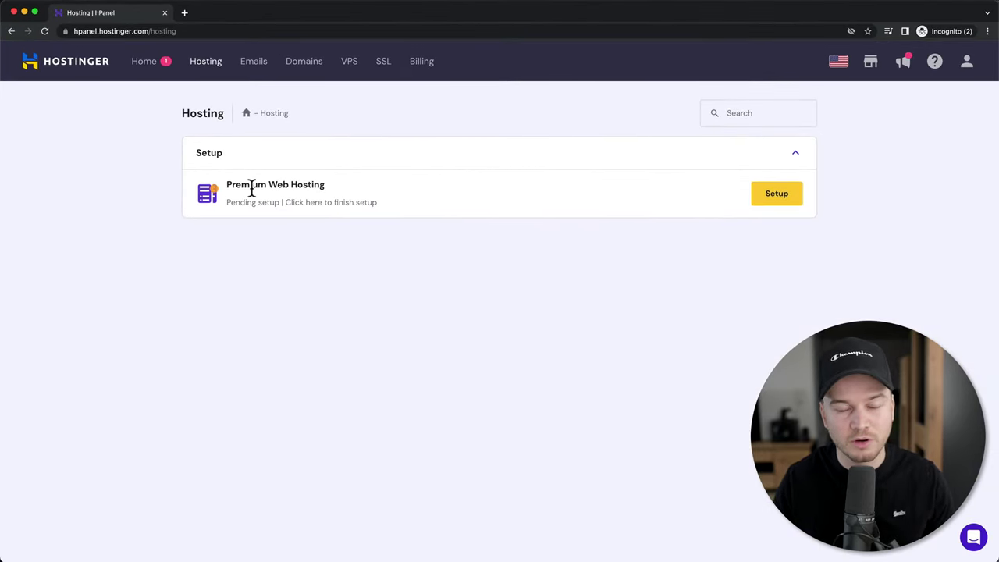
pyautogui.click(778, 206)
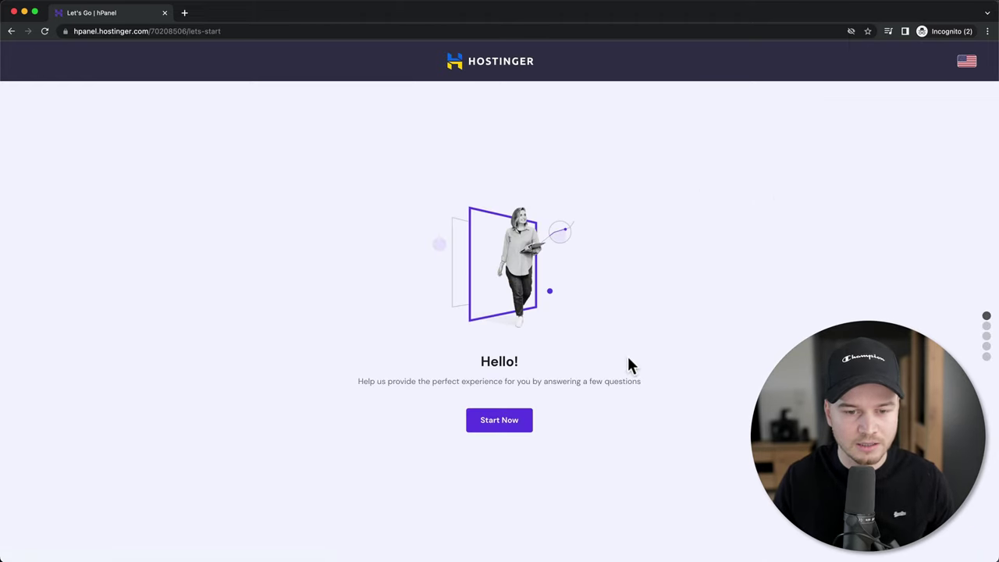
pyautogui.click(503, 425)
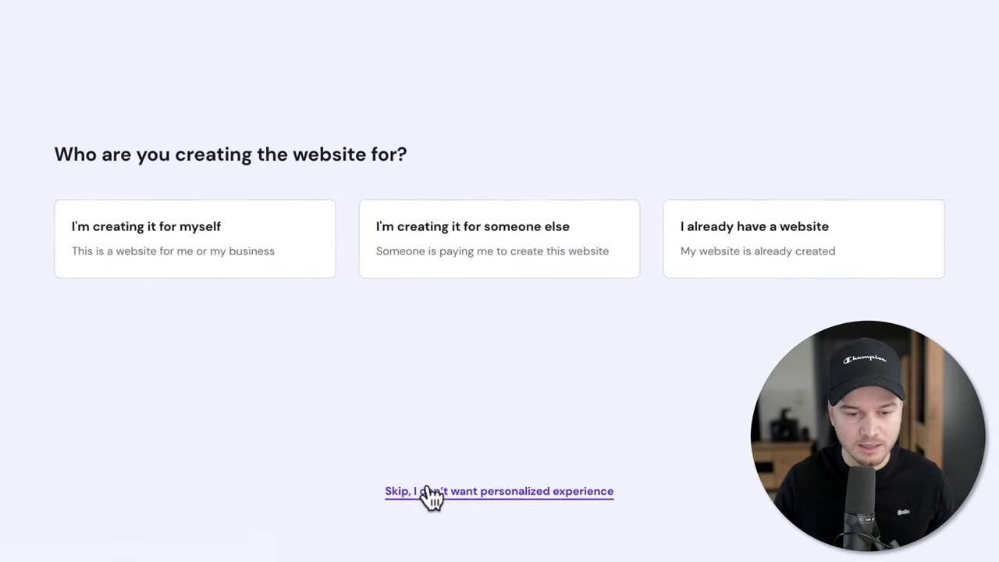
pyautogui.click(498, 496)
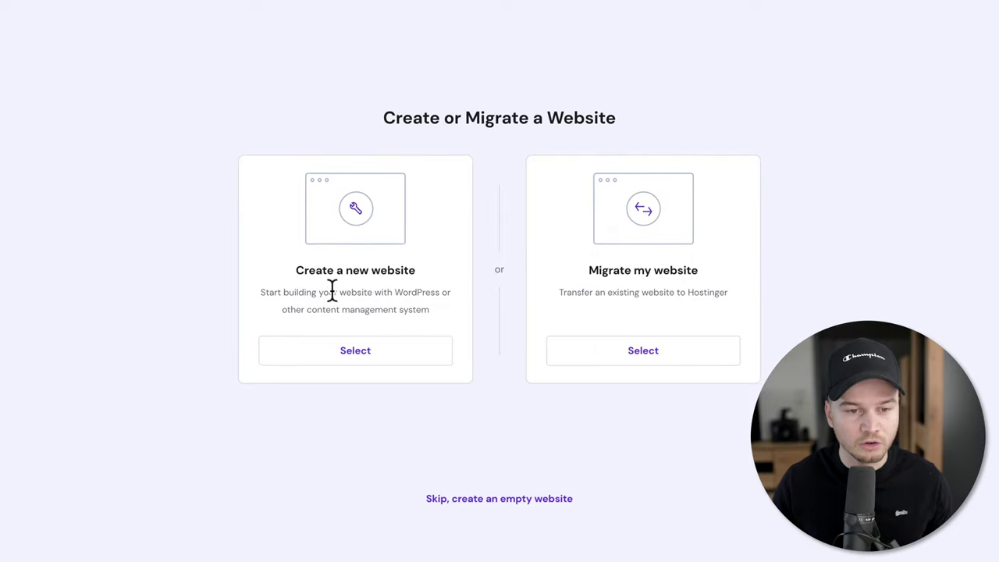
pyautogui.click(393, 362)
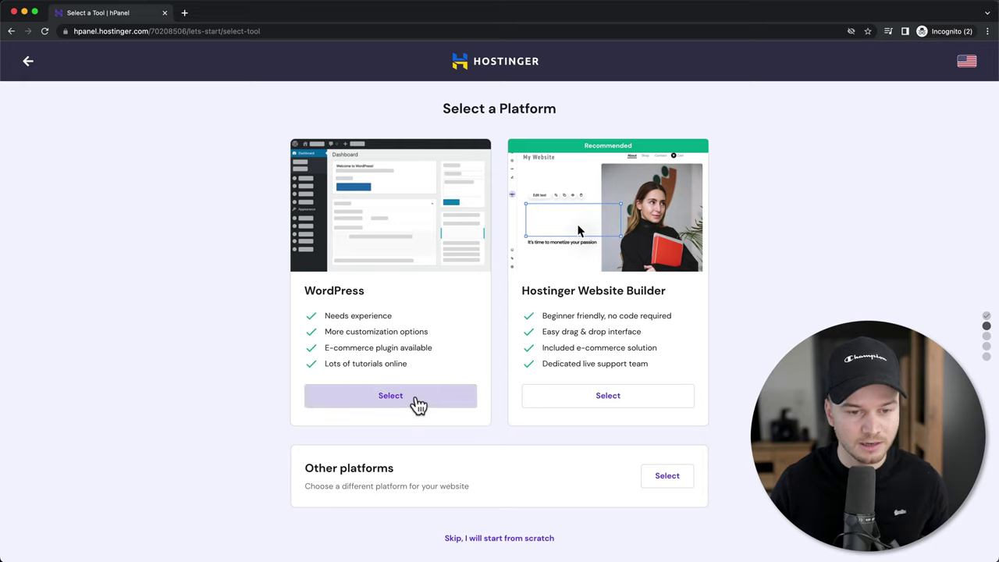
# - Choose WordPress and submit the admin account with a pasted password
pyautogui.click(441, 403)
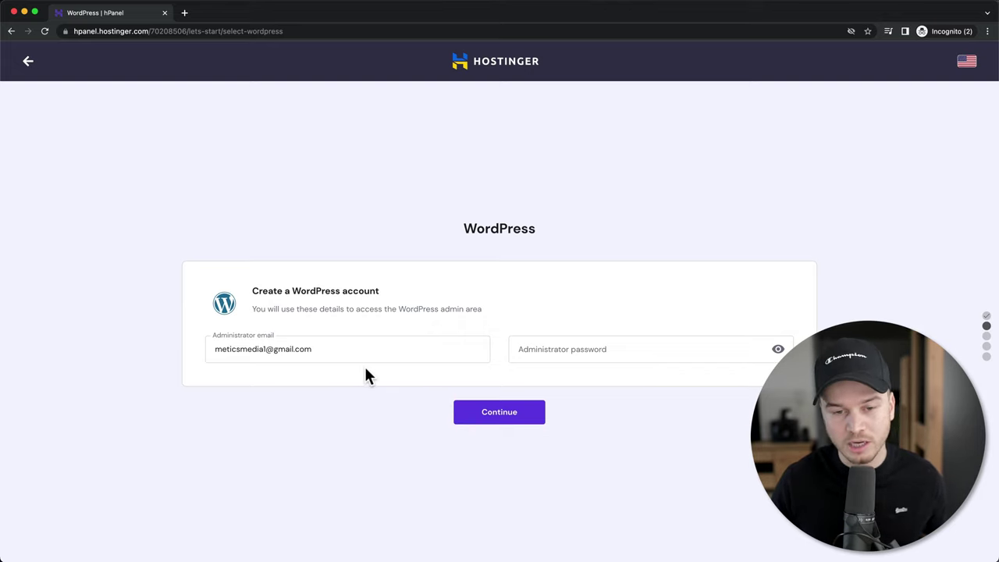
pyautogui.click(552, 350)
pyautogui.press('super+v')
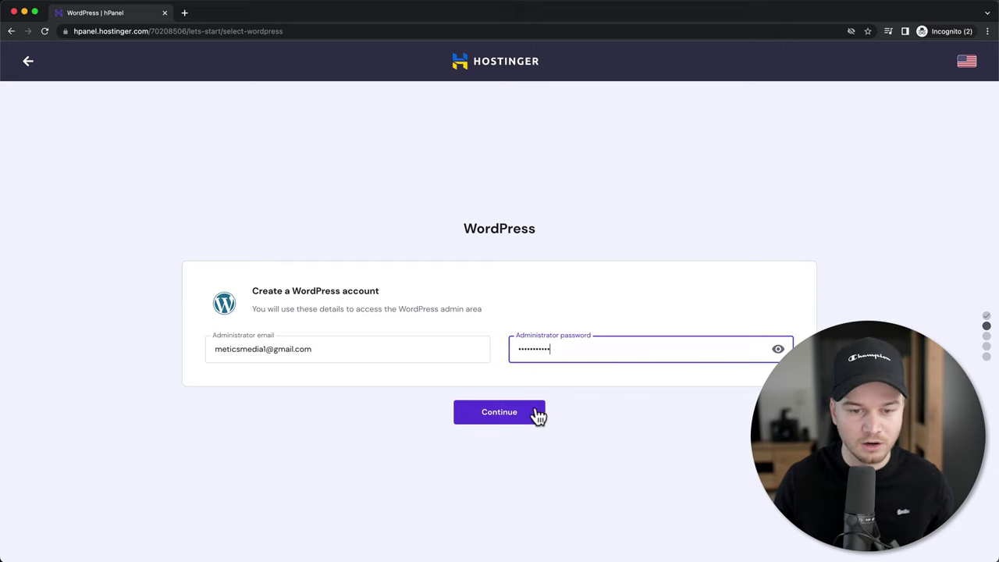
pyautogui.click(520, 419)
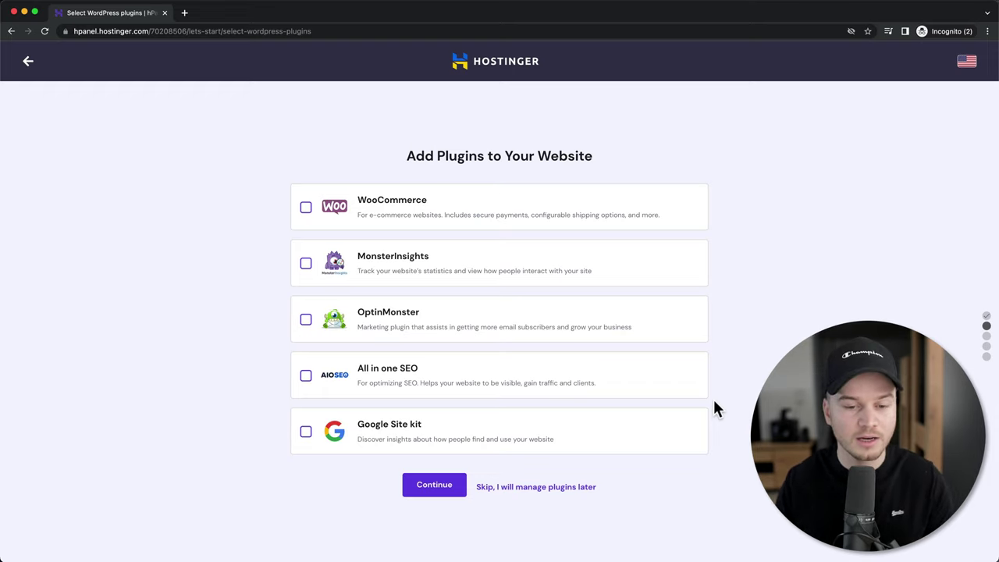
# - Skip plugins and templates, and select meticsmediainfo.com as the site's domain
pyautogui.click(553, 487)
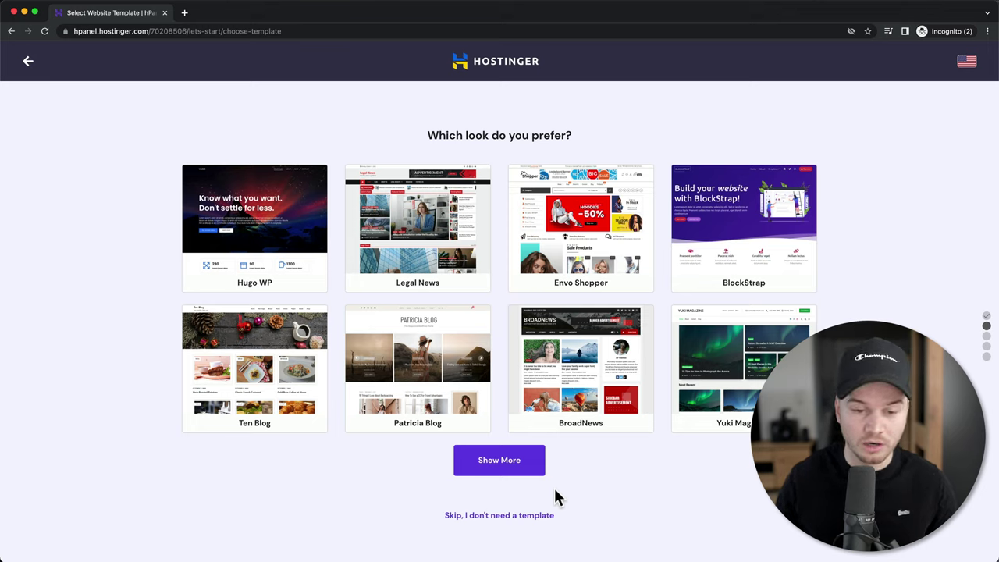
pyautogui.click(504, 517)
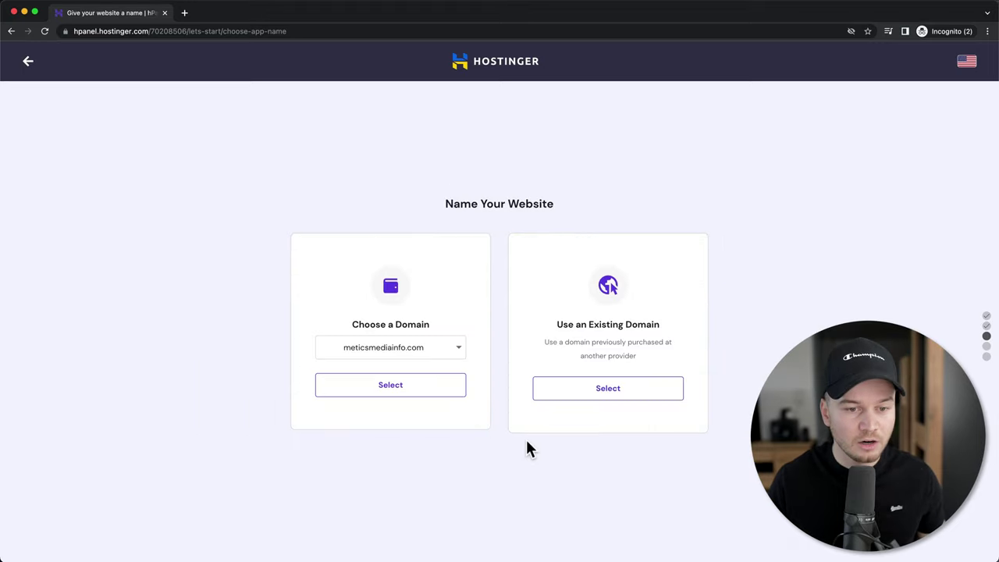
pyautogui.click(458, 348)
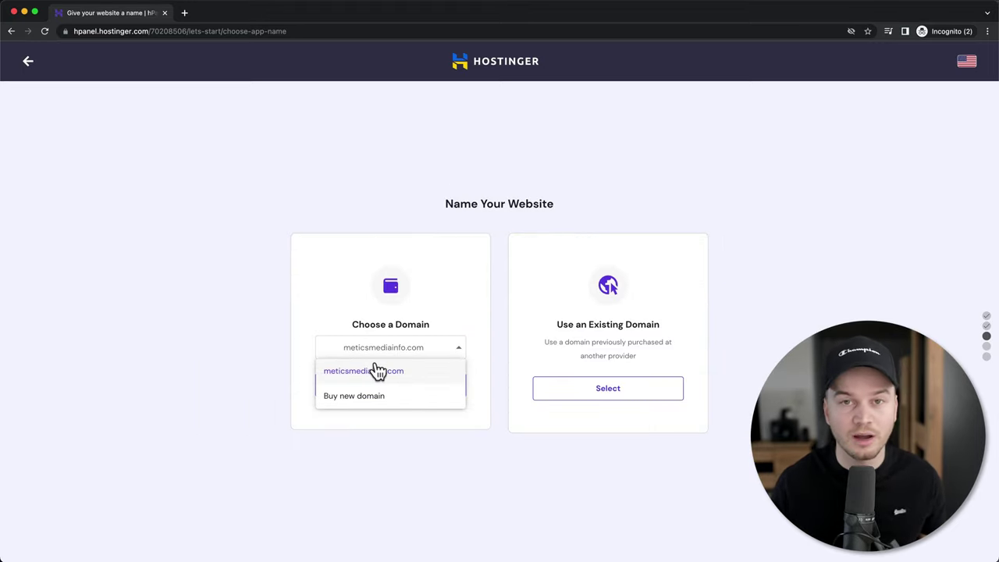
pyautogui.click(470, 366)
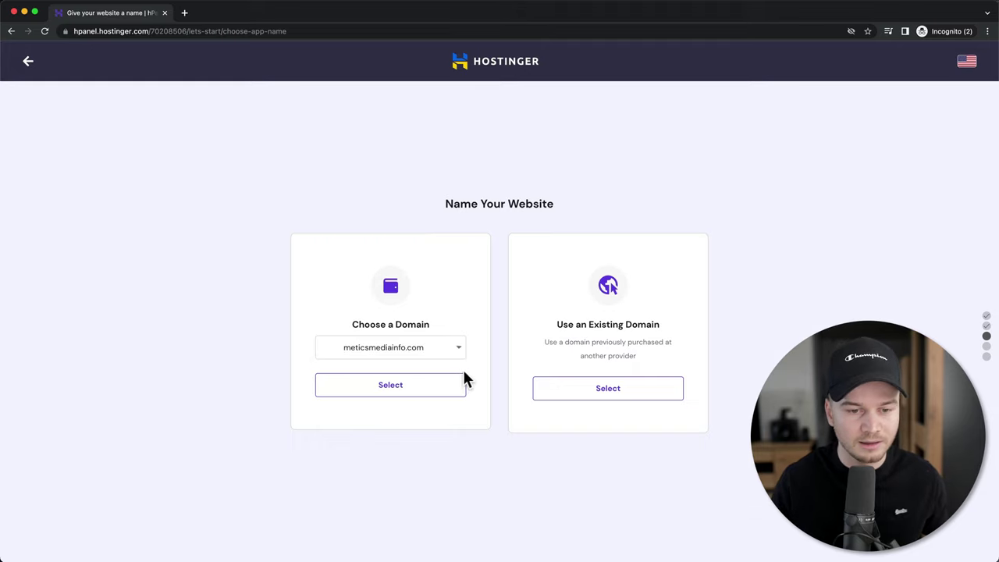
pyautogui.click(412, 390)
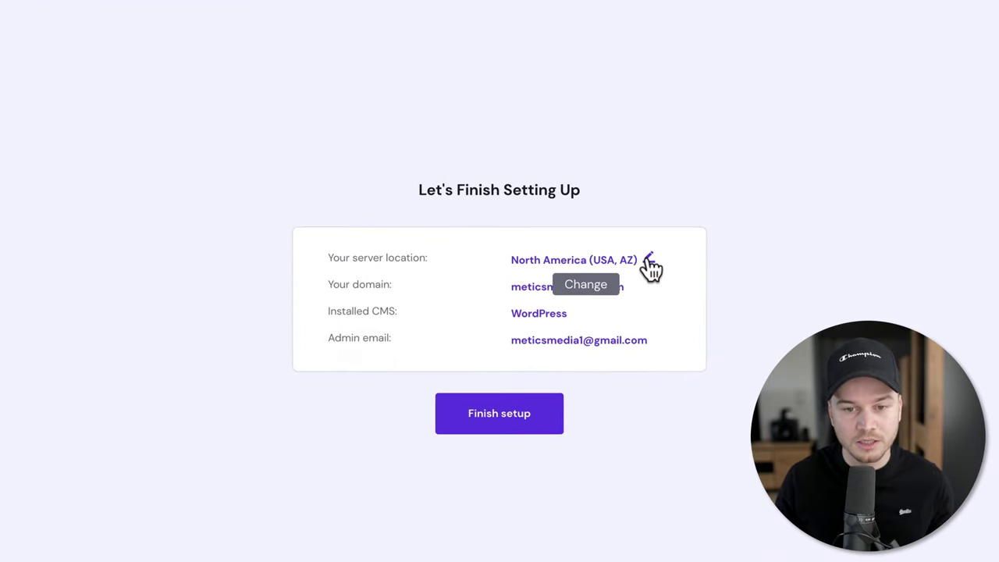
# - Keep the North America (USA, AZ) server location and finish the website setup
pyautogui.click(649, 261)
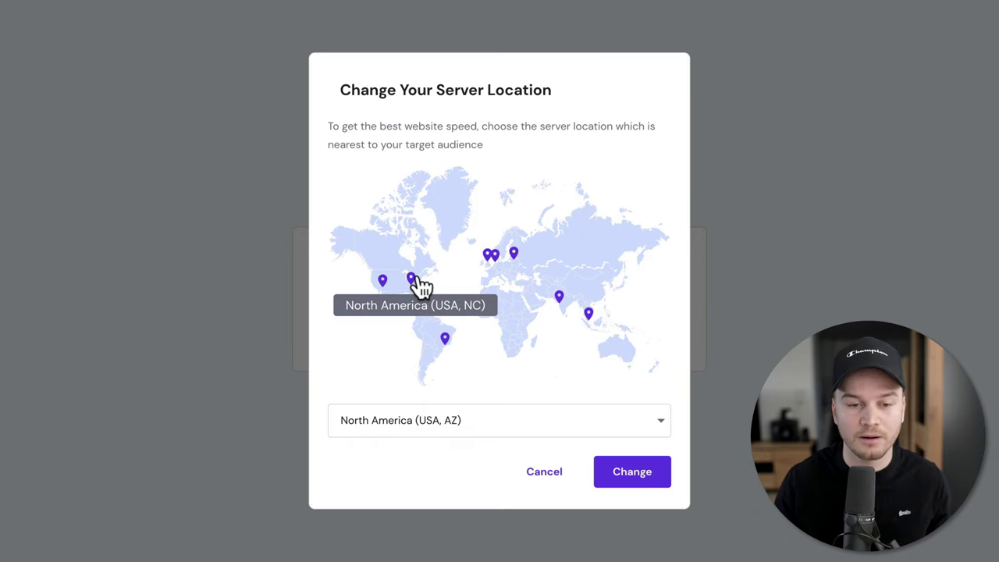
pyautogui.click(554, 474)
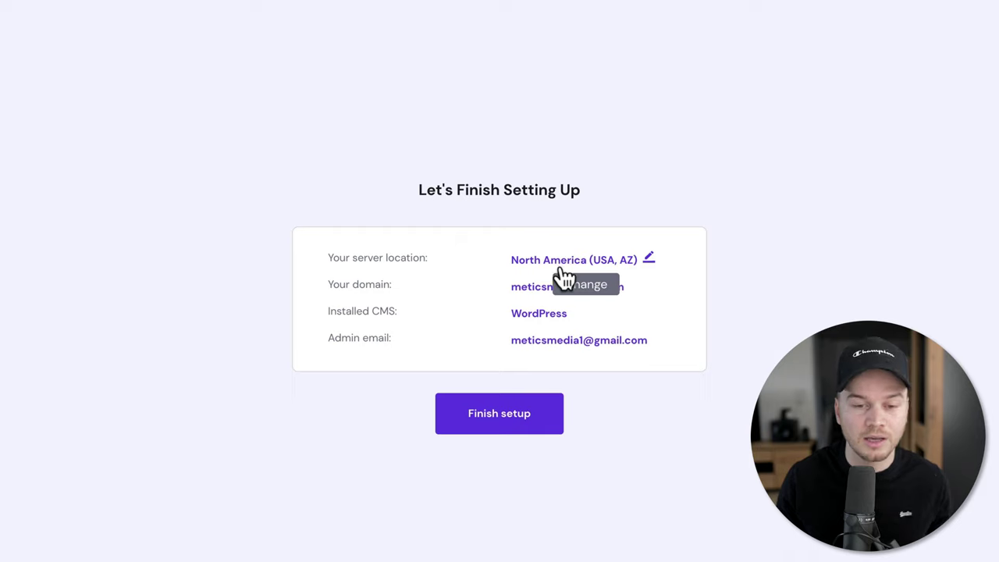
pyautogui.click(488, 426)
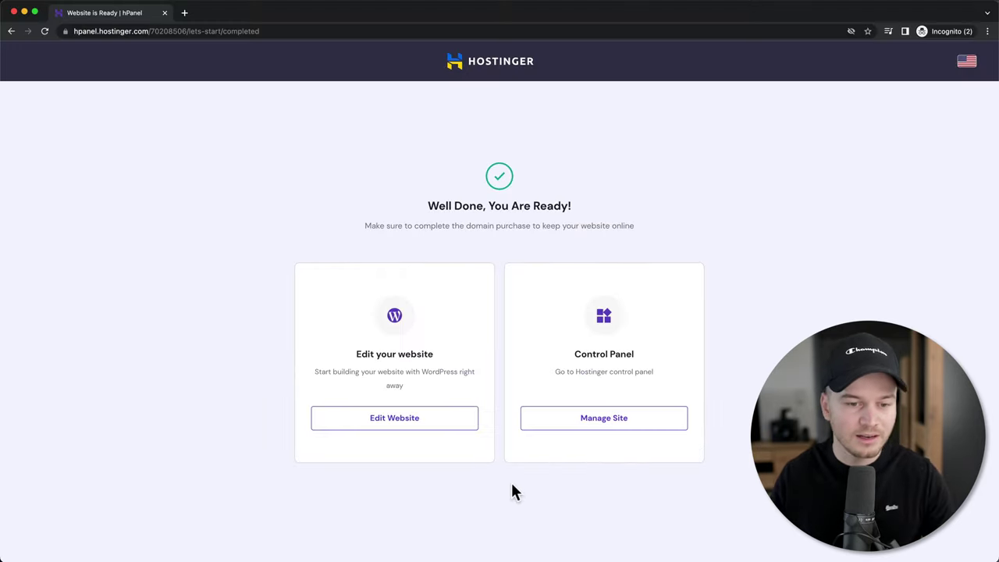
# - Open the meticsmediainfo.com editor, dismiss the welcome tour, and go to the Posts list
pyautogui.click(439, 433)
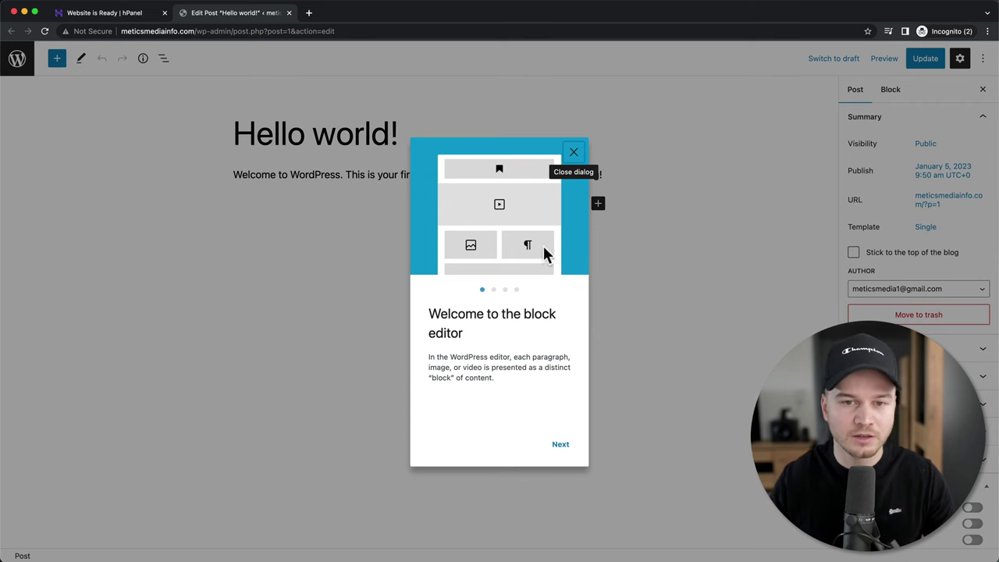
pyautogui.click(574, 154)
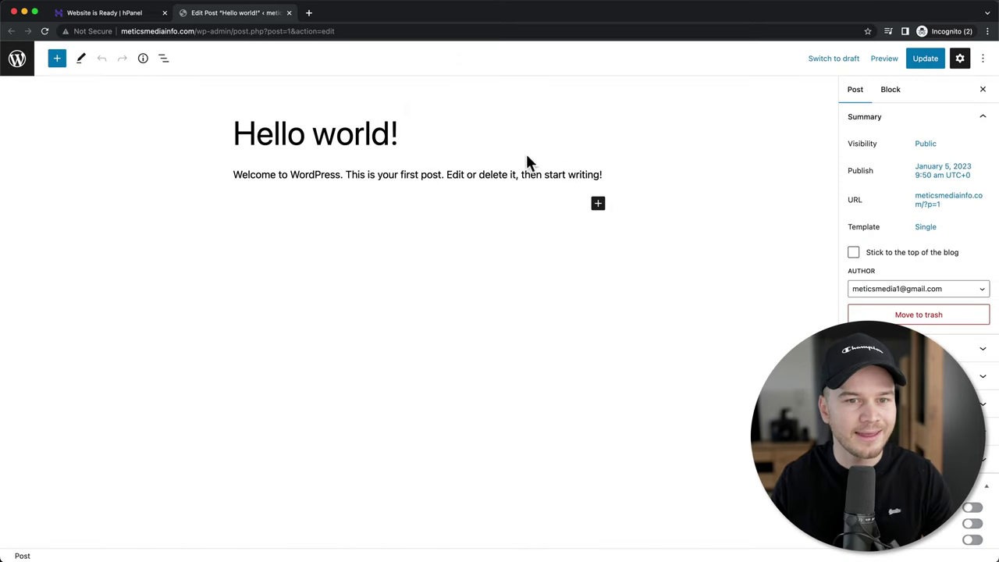
pyautogui.click(17, 63)
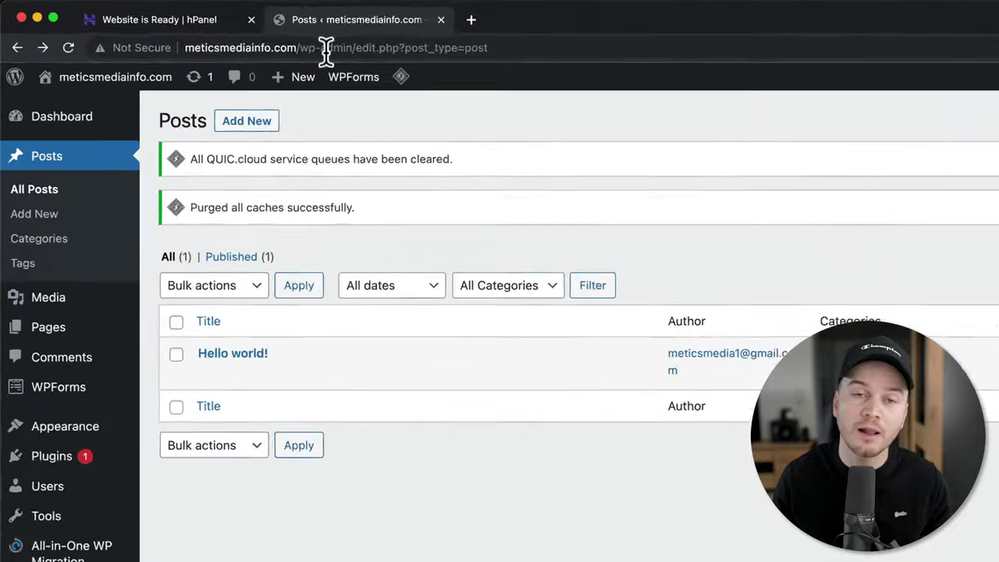
# - Go to meticsmediainfo.com/wp-admin to reach the WordPress Dashboard
pyautogui.click(308, 48)
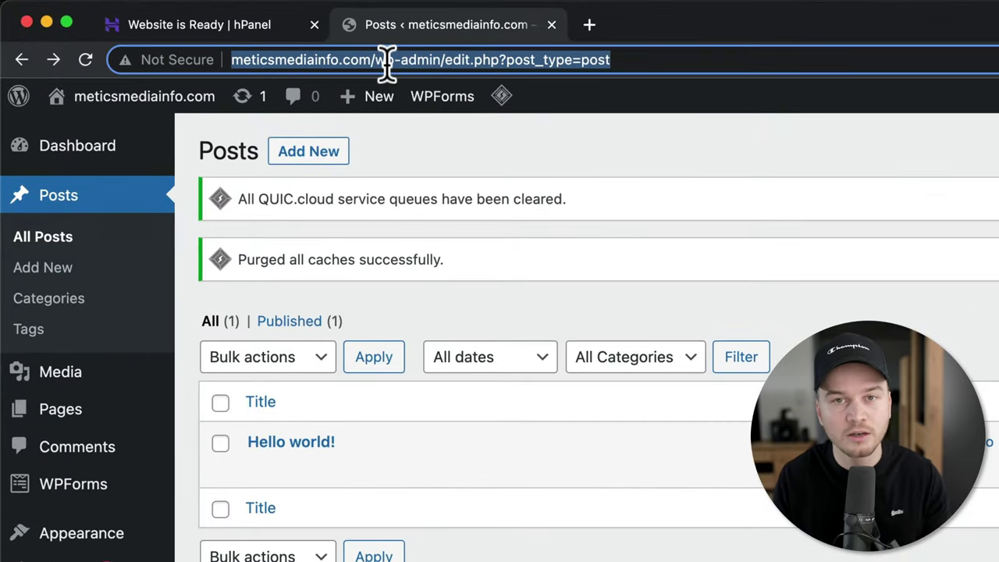
pyautogui.write('m')
pyautogui.write('eticsmedia.')
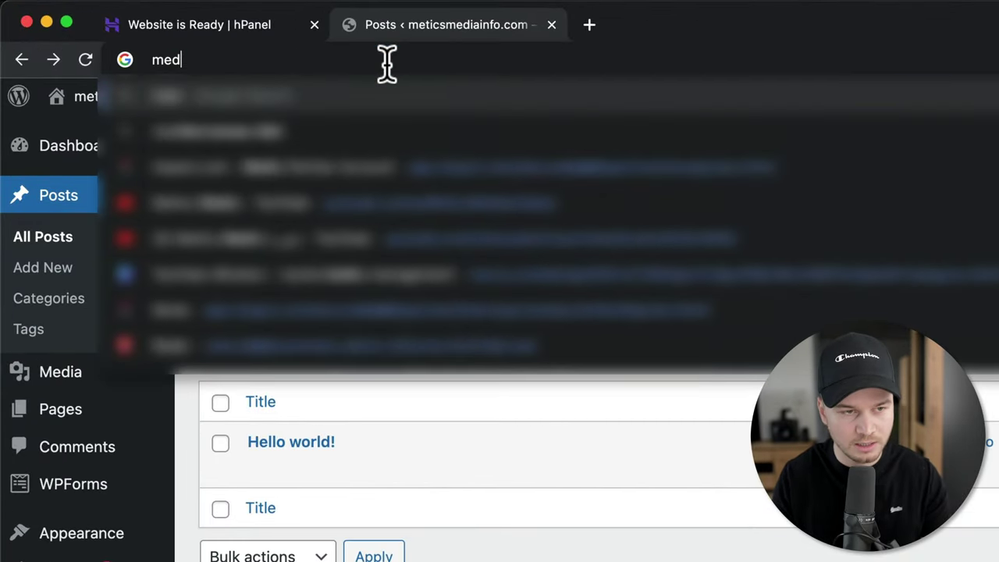
pyautogui.press('BackSpace')
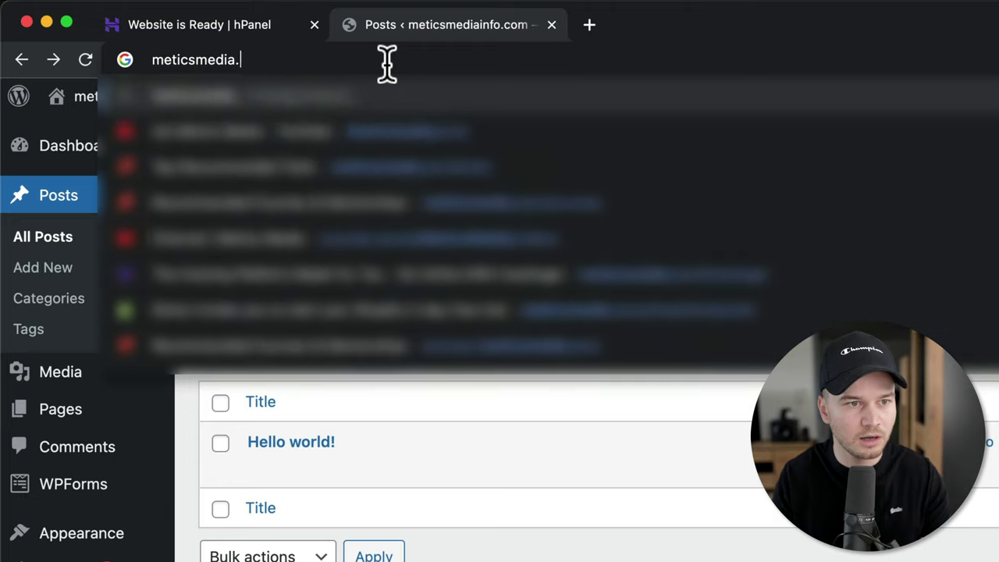
pyautogui.press('BackSpace')
pyautogui.write('info.com')
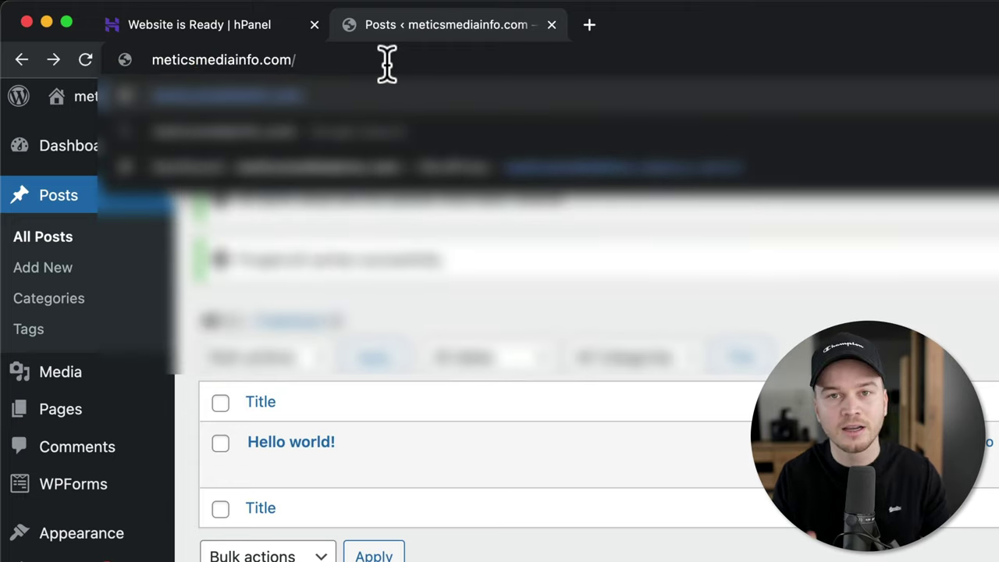
pyautogui.write('/wp-')
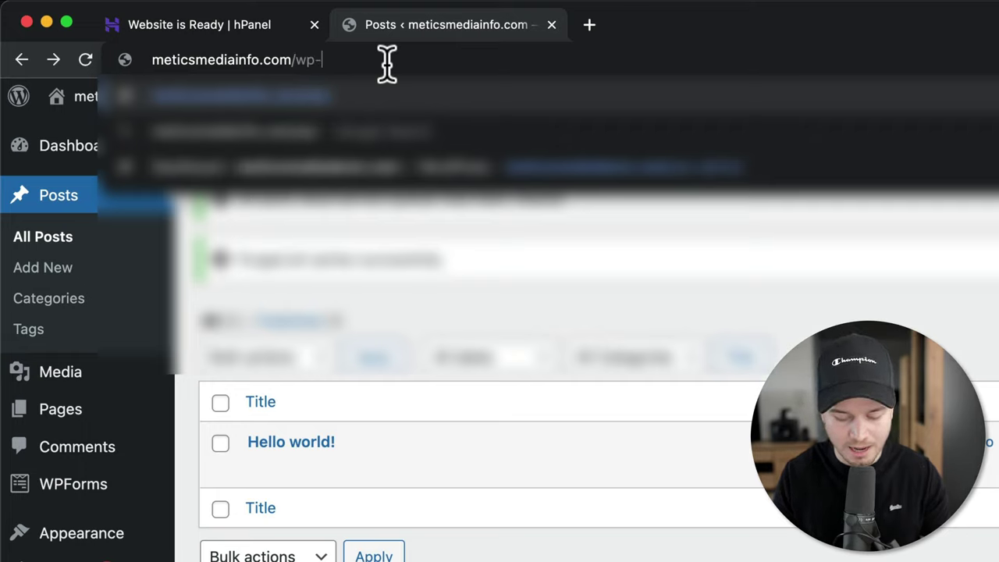
pyautogui.write('admin')
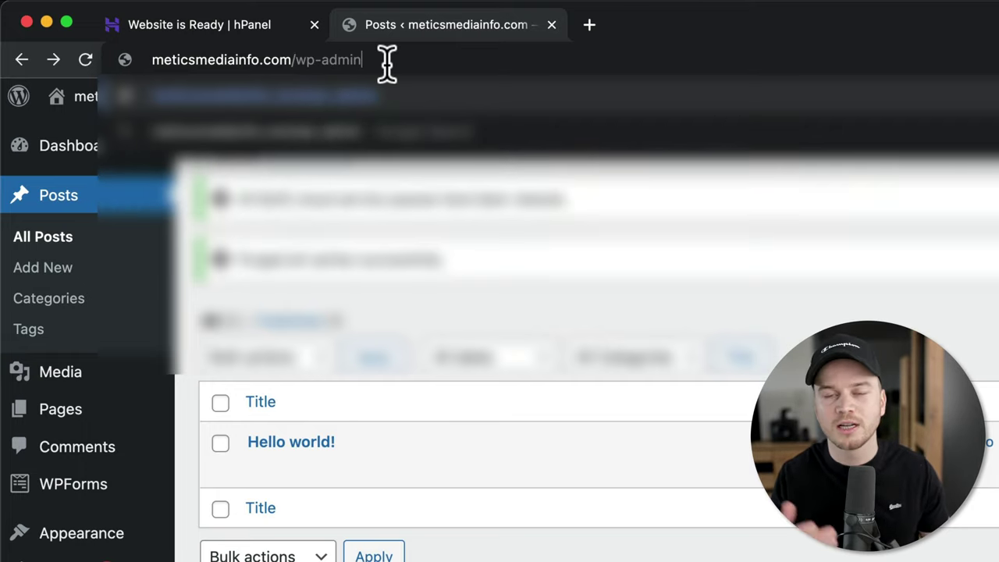
pyautogui.press('Return')
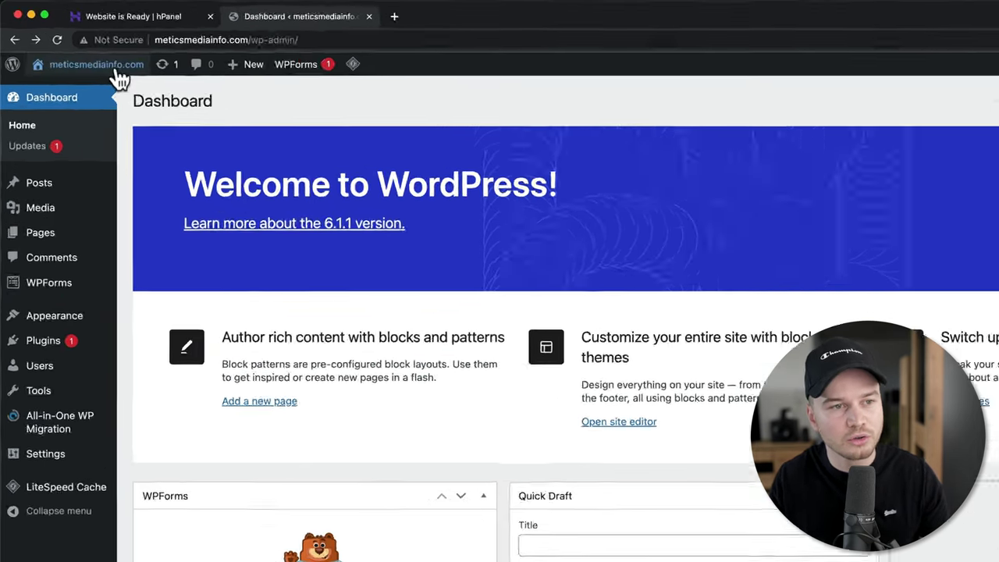
# - Visit the live front page of the site and scroll through it
pyautogui.moveTo(91, 55)
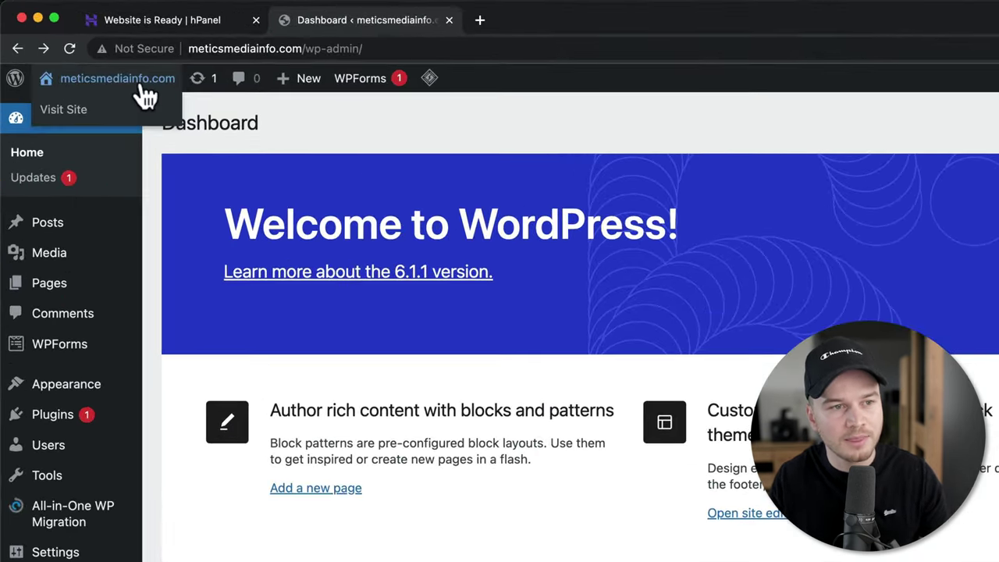
pyautogui.click(65, 111)
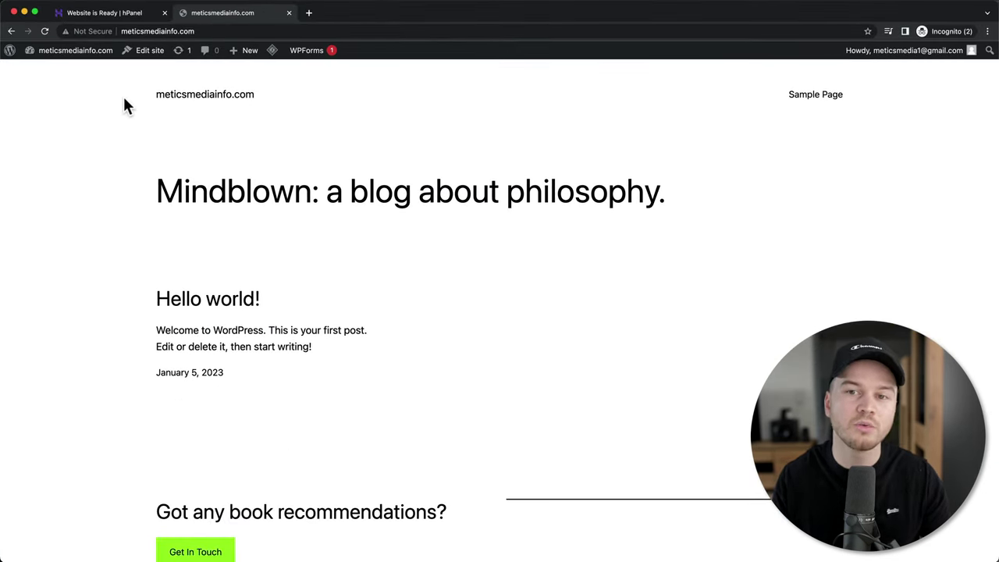
pyautogui.scroll(-4, 366, 289)
pyautogui.scroll(2, 367, 289)
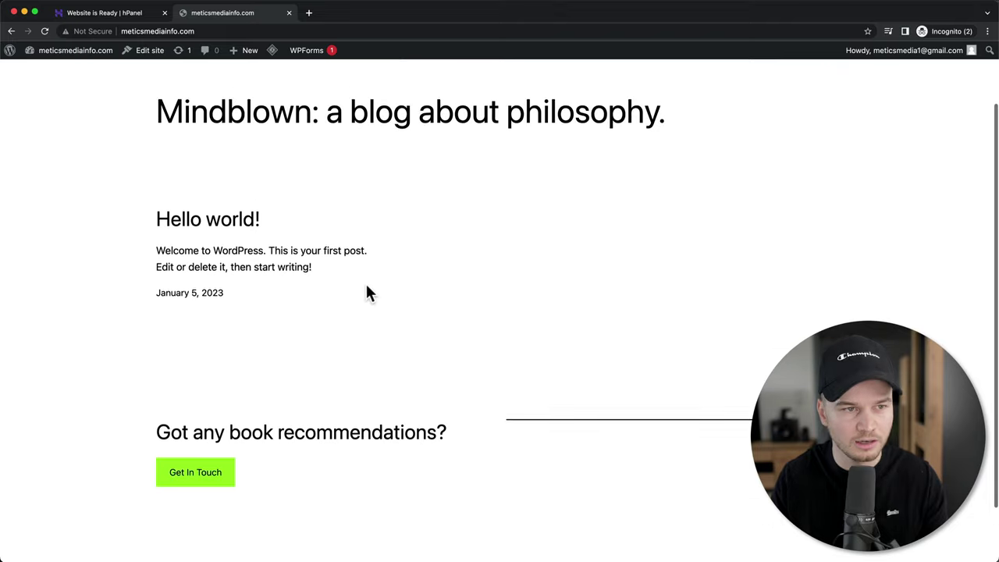
pyautogui.scroll(2, 368, 292)
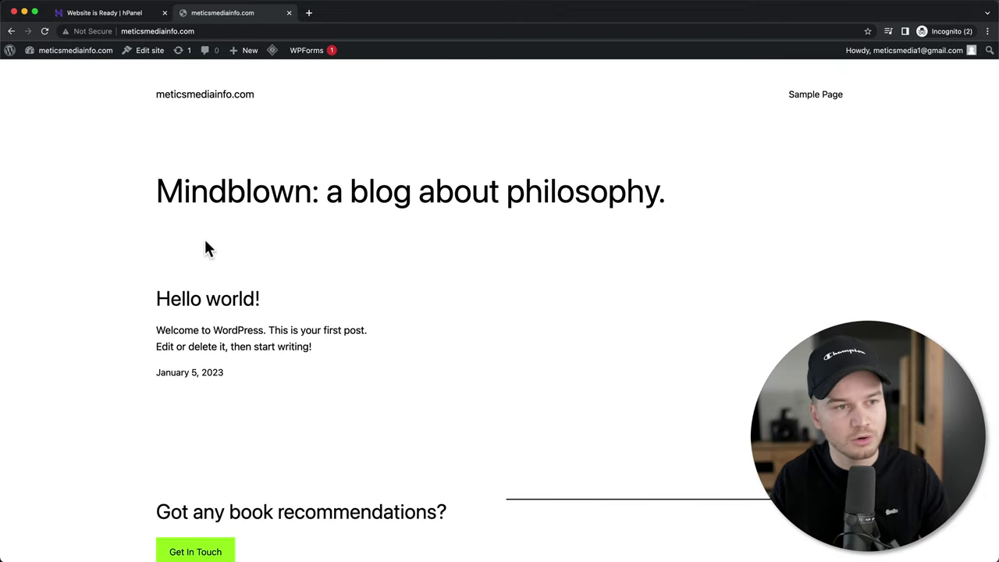
# - Open the About WordPress 6.1.1 page from the WordPress logo menu
pyautogui.moveTo(12, 53)
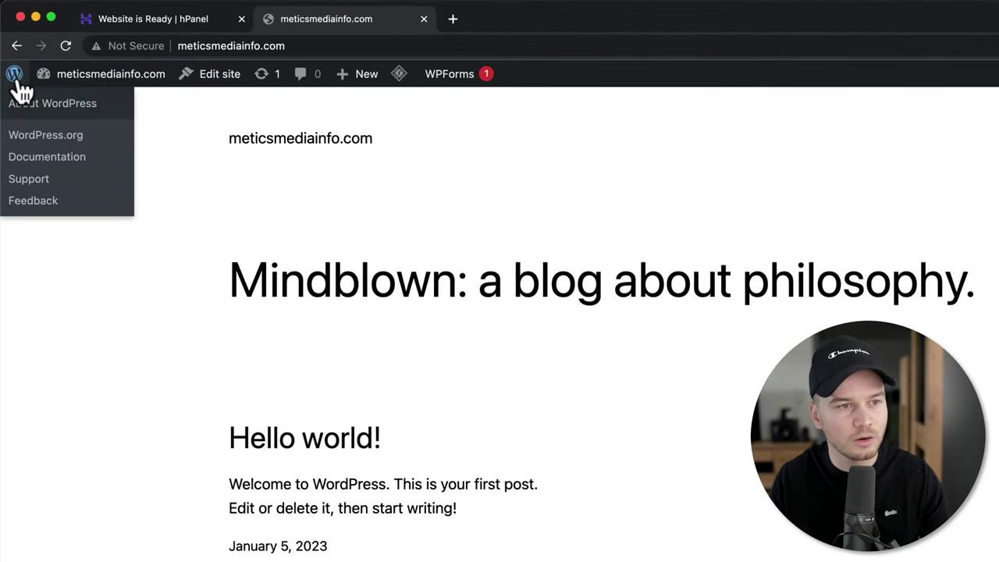
pyautogui.click(16, 78)
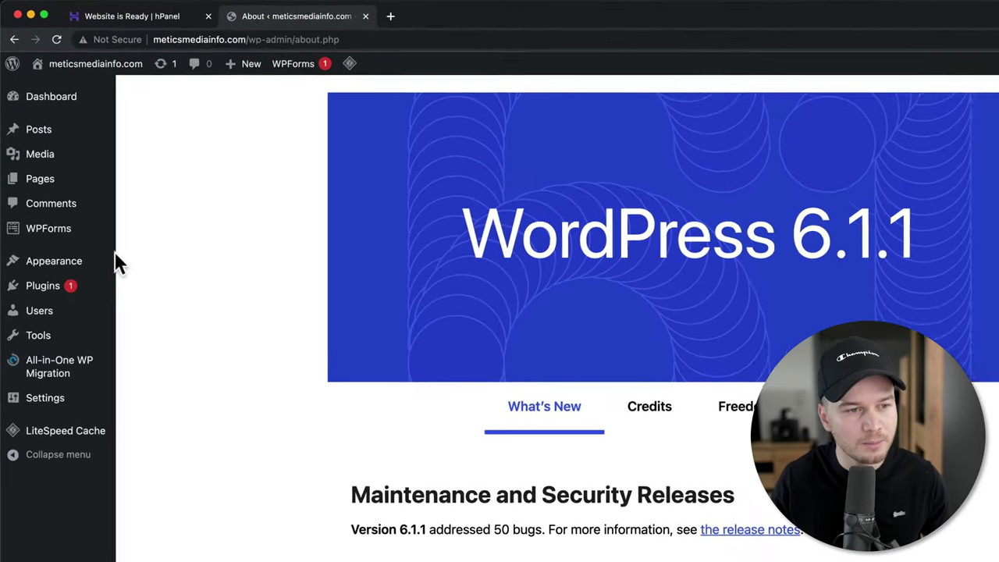
pyautogui.moveTo(57, 209)
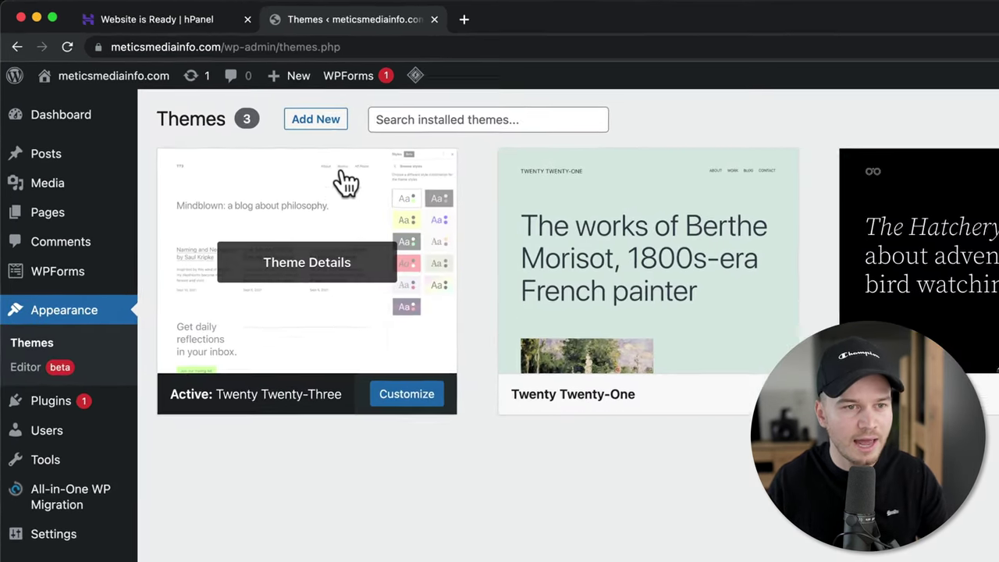
# - Search new themes for 'ast', then install and activate the Astra theme
pyautogui.click(322, 127)
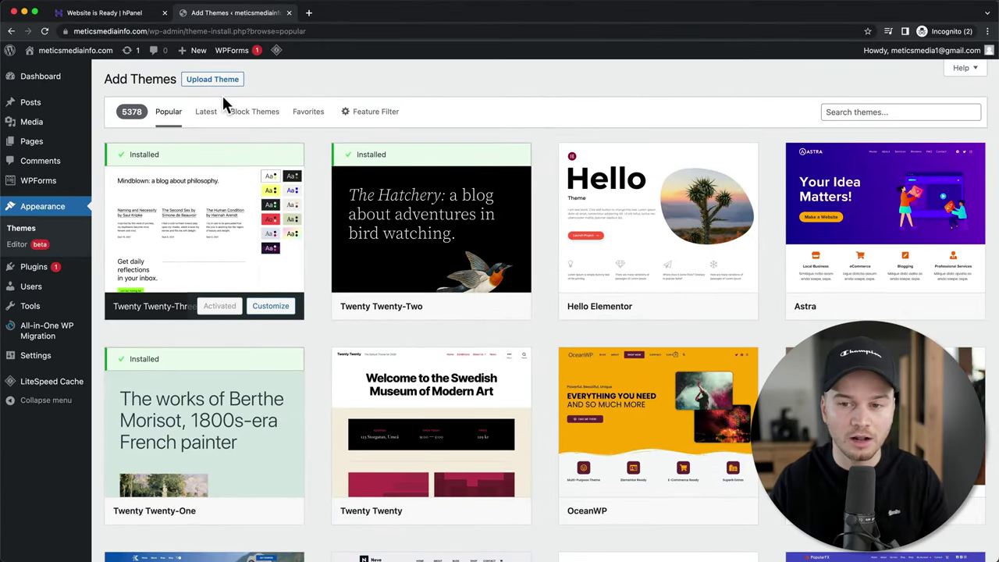
pyautogui.moveTo(921, 250)
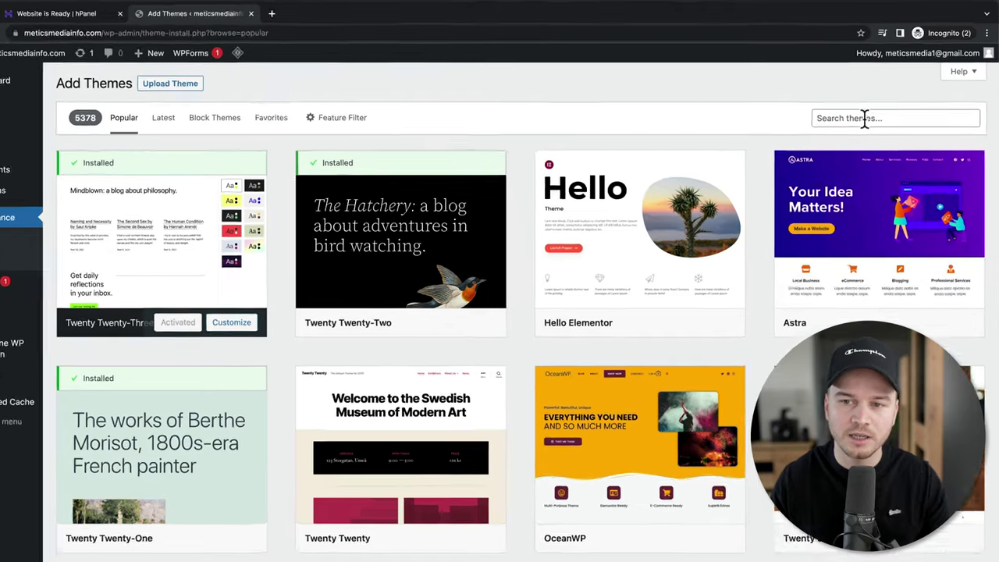
pyautogui.click(870, 111)
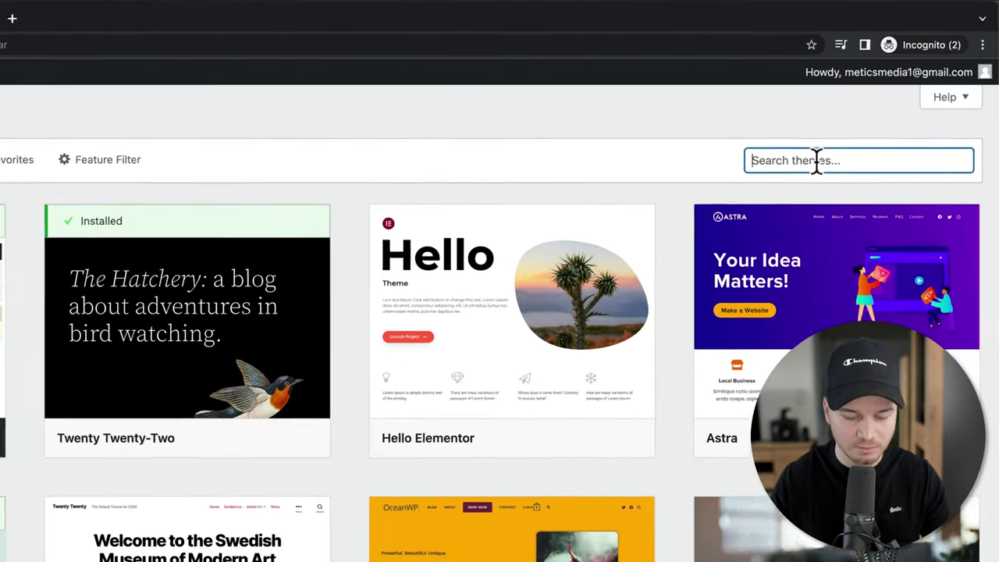
pyautogui.write('astra')
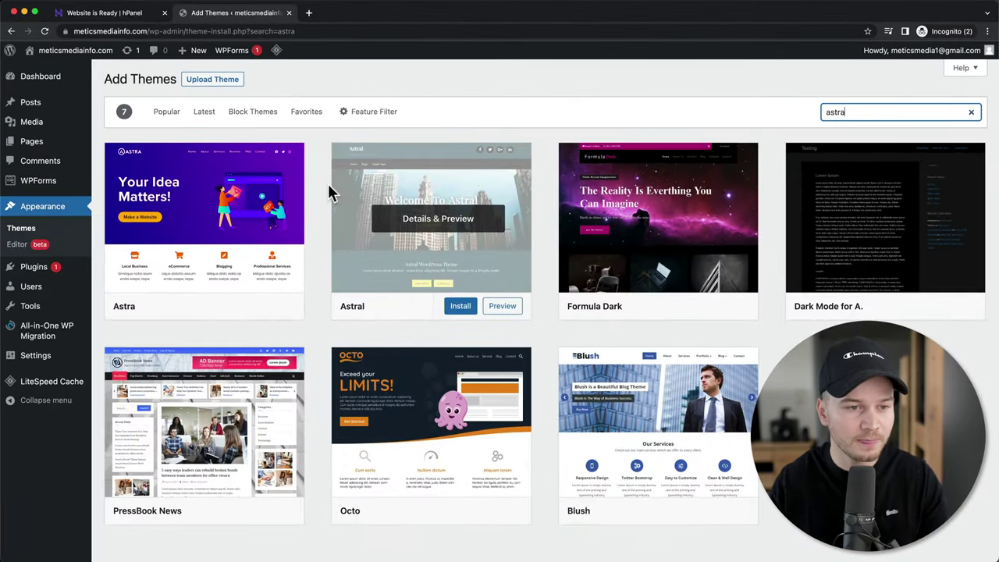
pyautogui.moveTo(254, 239)
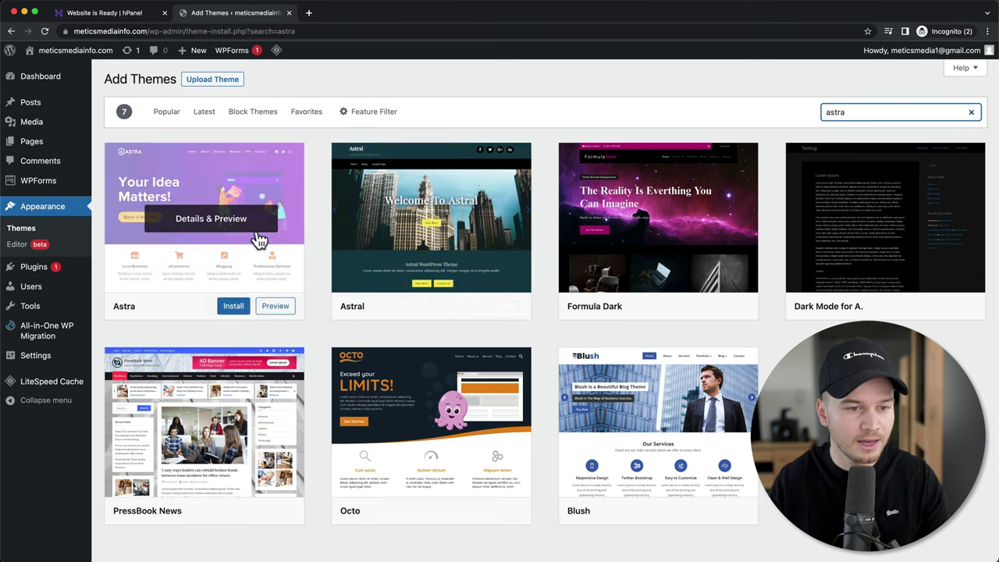
pyautogui.click(233, 307)
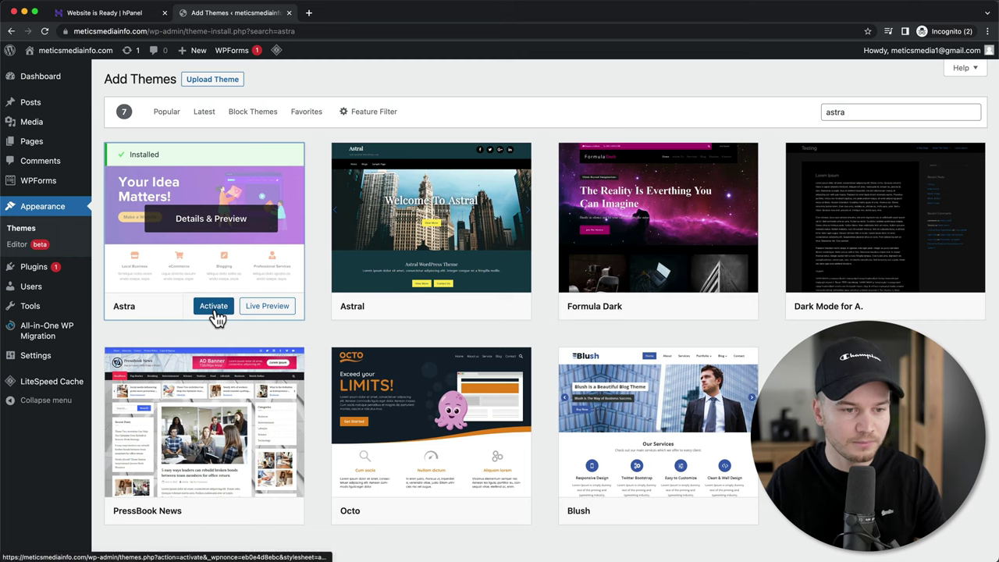
pyautogui.click(216, 317)
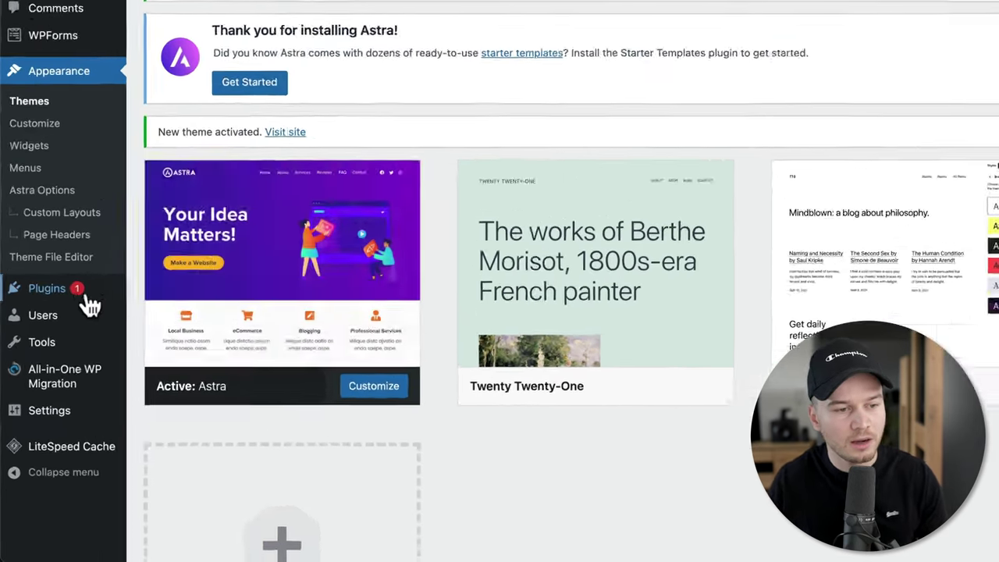
pyautogui.moveTo(55, 370)
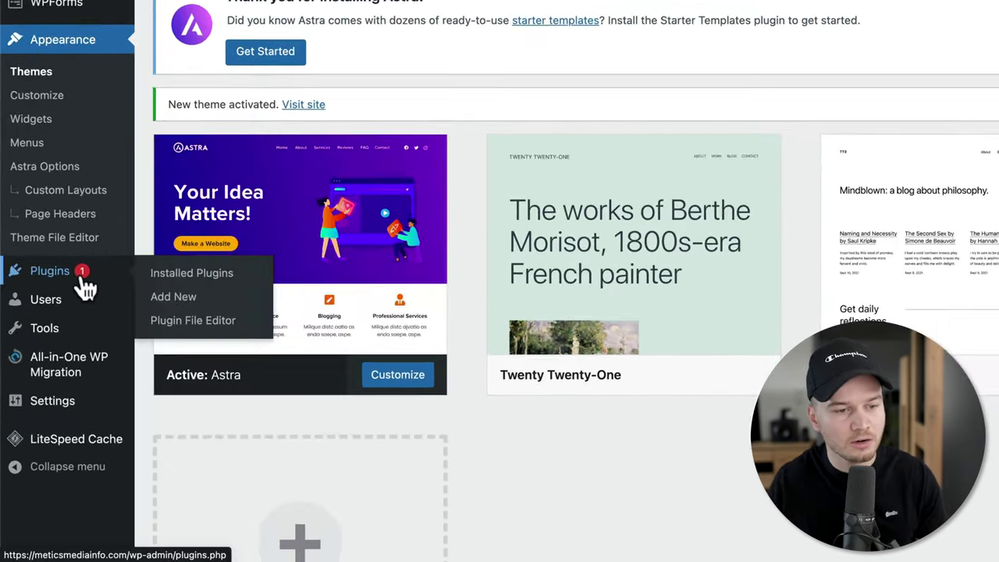
# - Search plugins for 'starter templates' and install the Starter Templates plugin
pyautogui.click(183, 304)
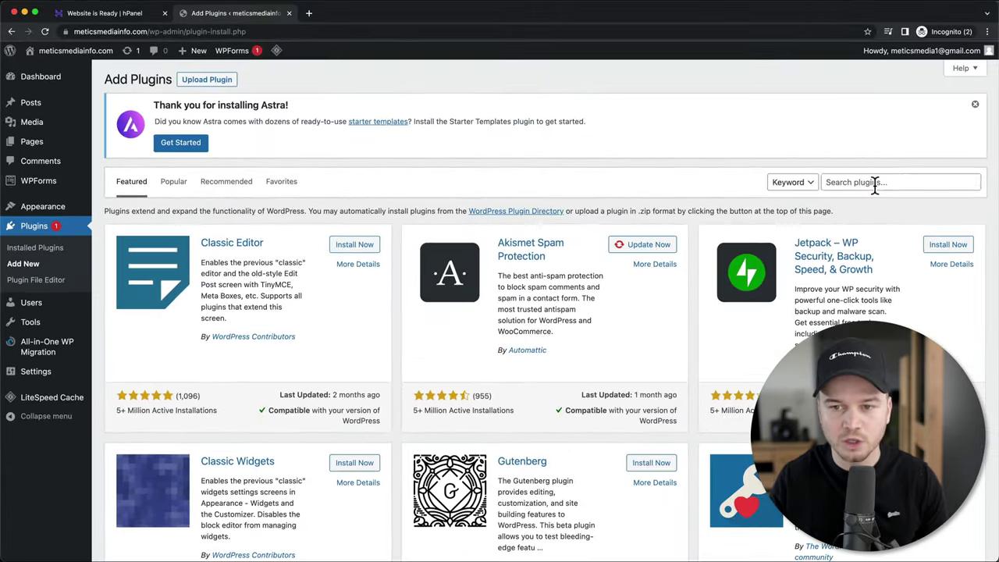
pyautogui.click(874, 182)
pyautogui.write('starter temp')
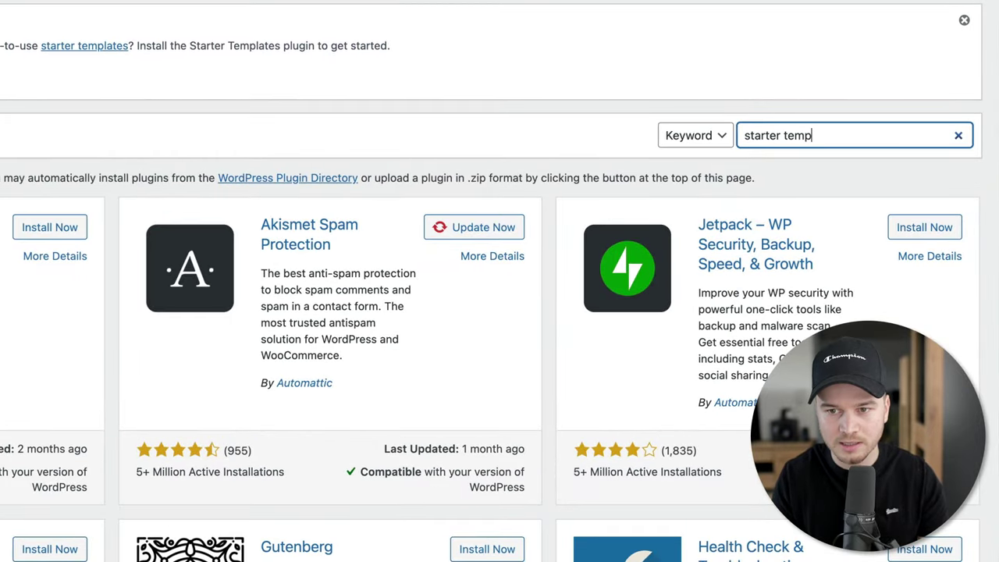
pyautogui.write('lates')
pyautogui.press('BackSpace')
pyautogui.write('es')
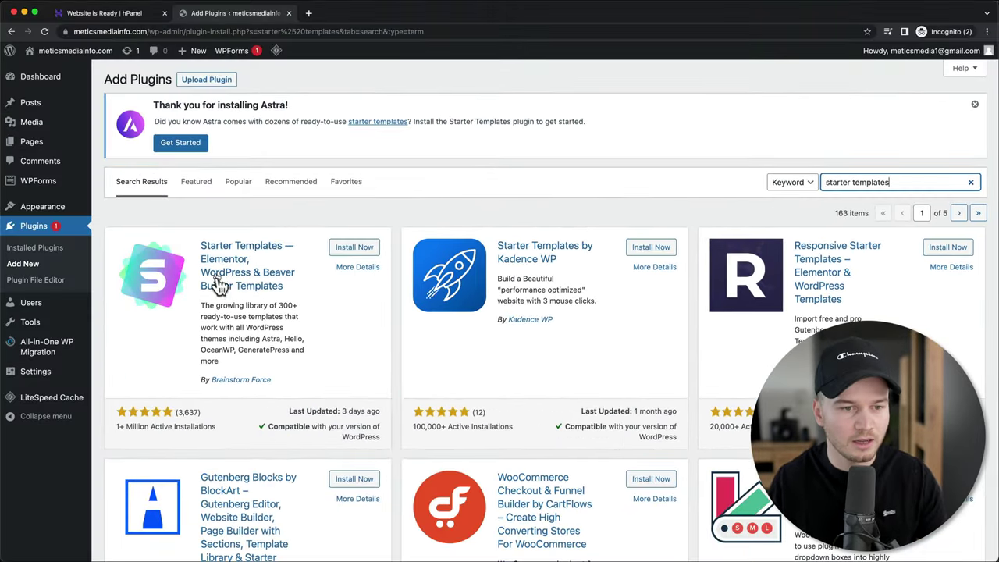
pyautogui.click(355, 247)
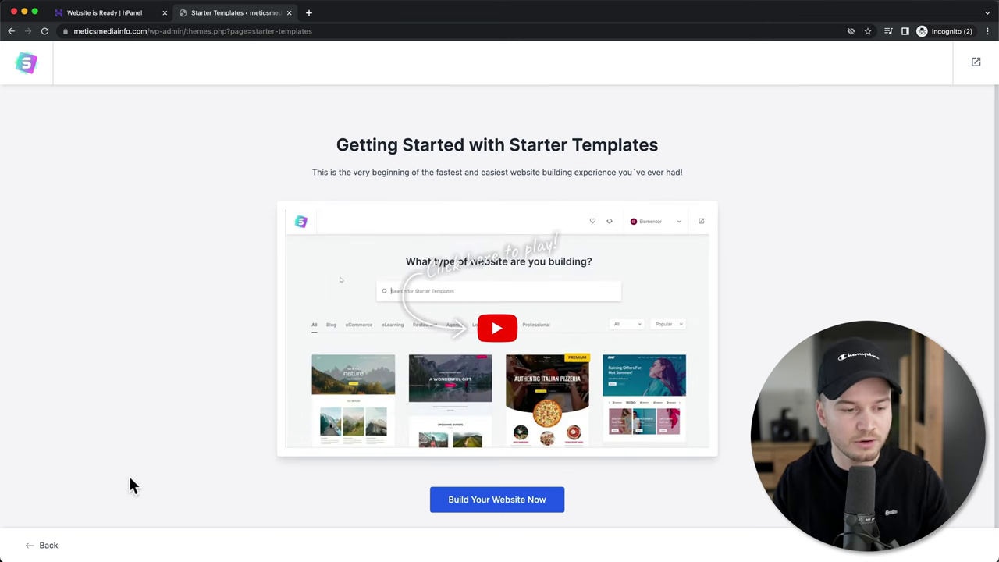
# - Return to the dashboard and view the Installed Plugins list
pyautogui.click(47, 546)
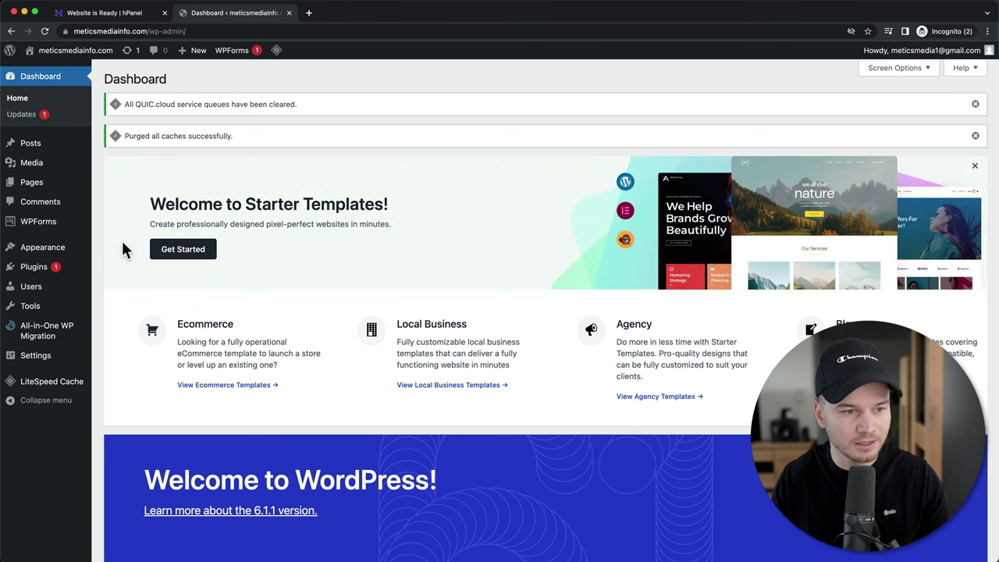
pyautogui.click(54, 270)
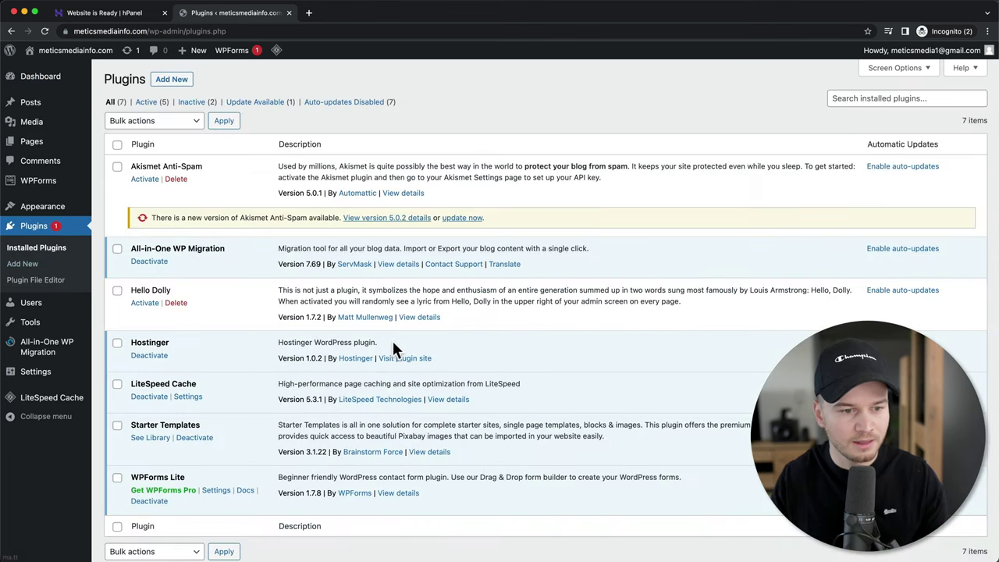
pyautogui.scroll(-2, 393, 341)
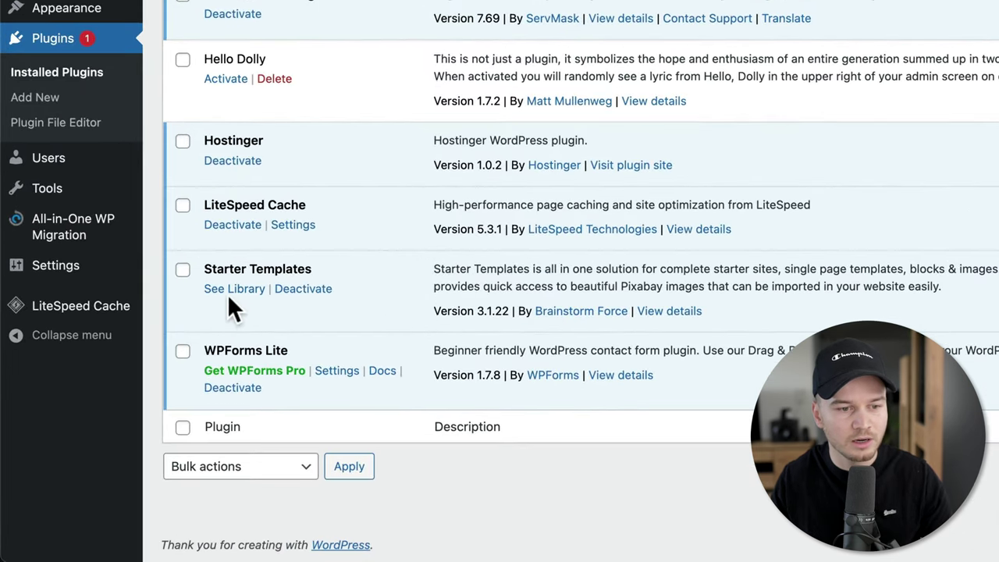
# - Open the Starter Templates library, start building, and choose Elementor as the page builder
pyautogui.click(231, 290)
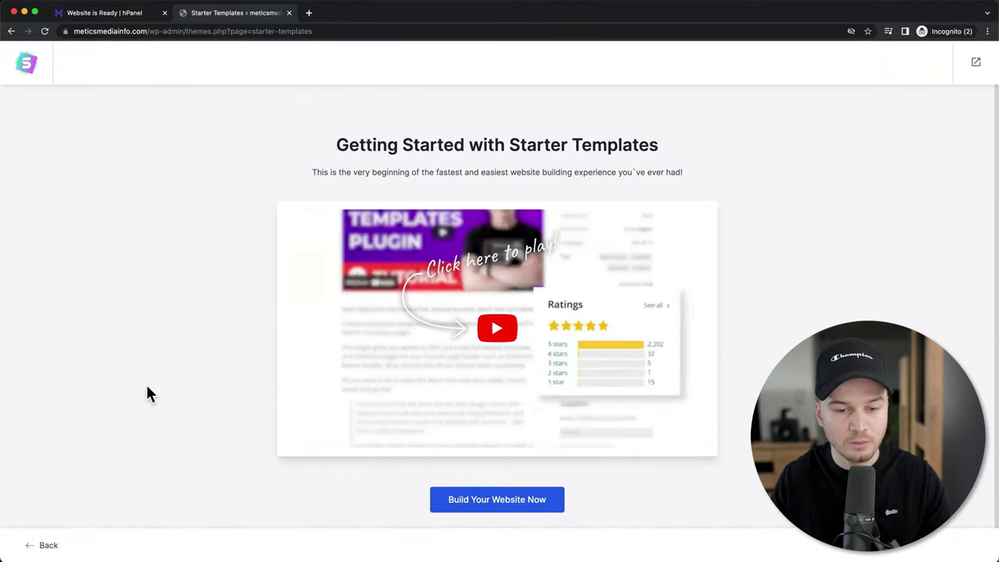
pyautogui.click(489, 506)
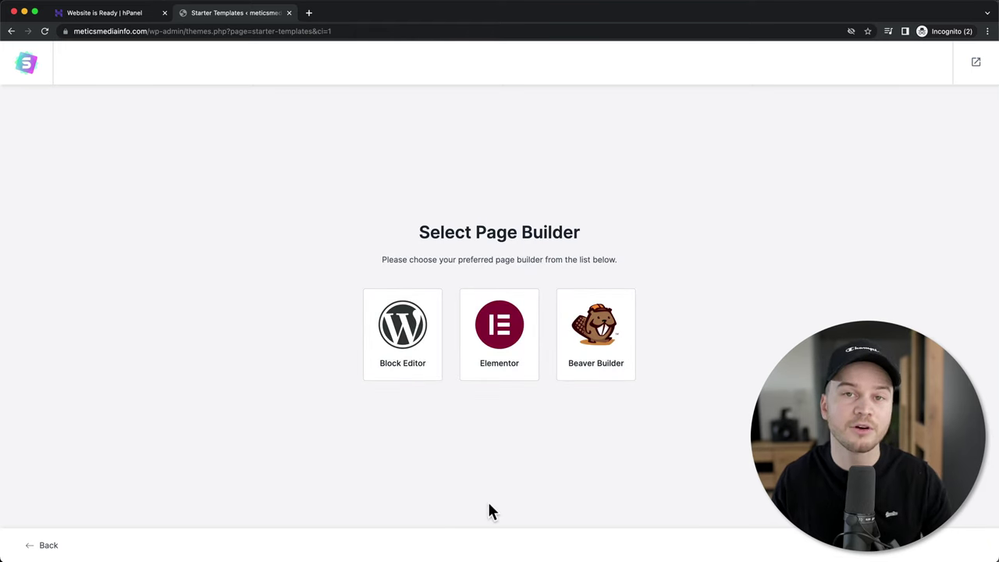
pyautogui.click(512, 337)
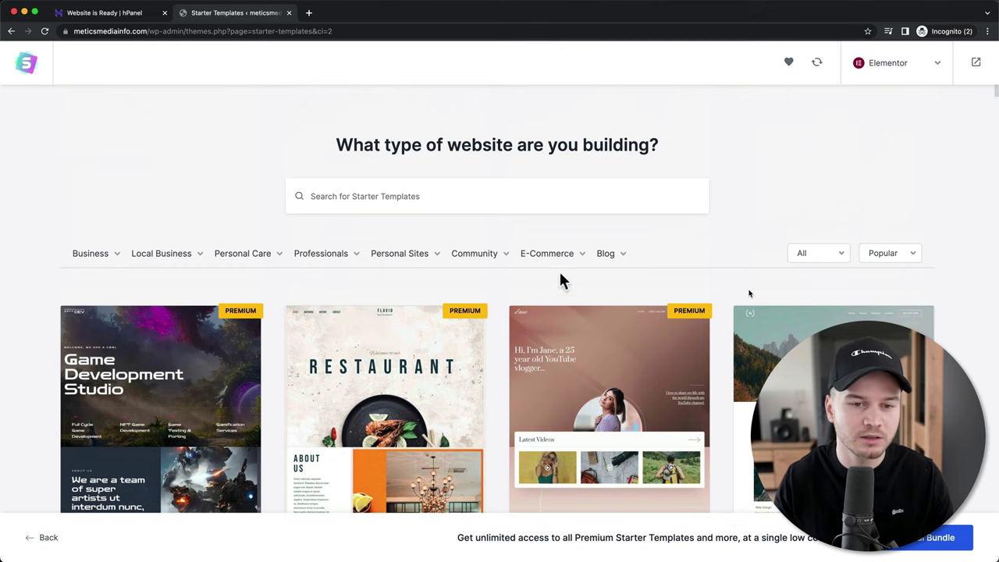
# - Pick Electrician under the Local Business category and scroll the matching templates
pyautogui.moveTo(174, 266)
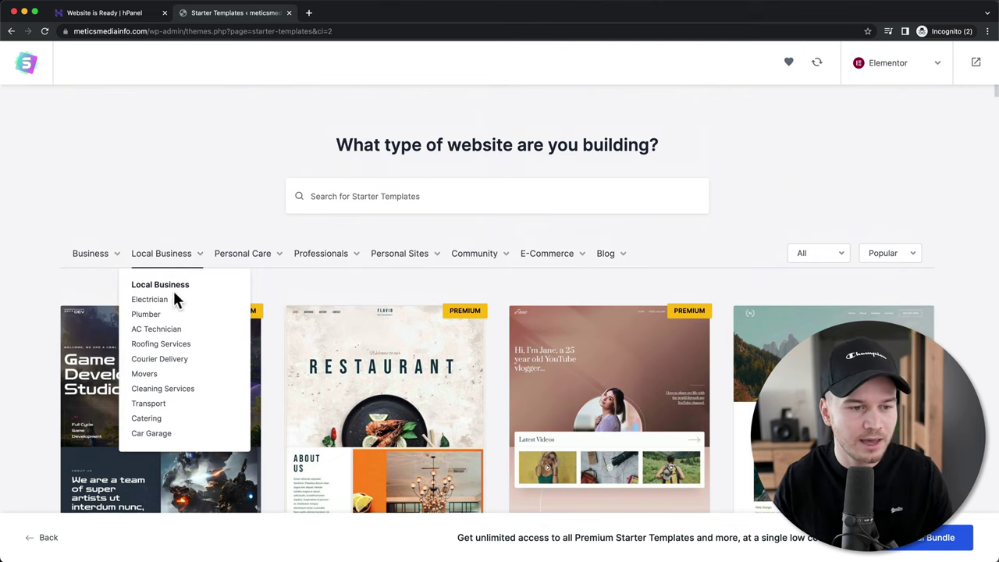
pyautogui.click(160, 301)
pyautogui.moveTo(356, 261)
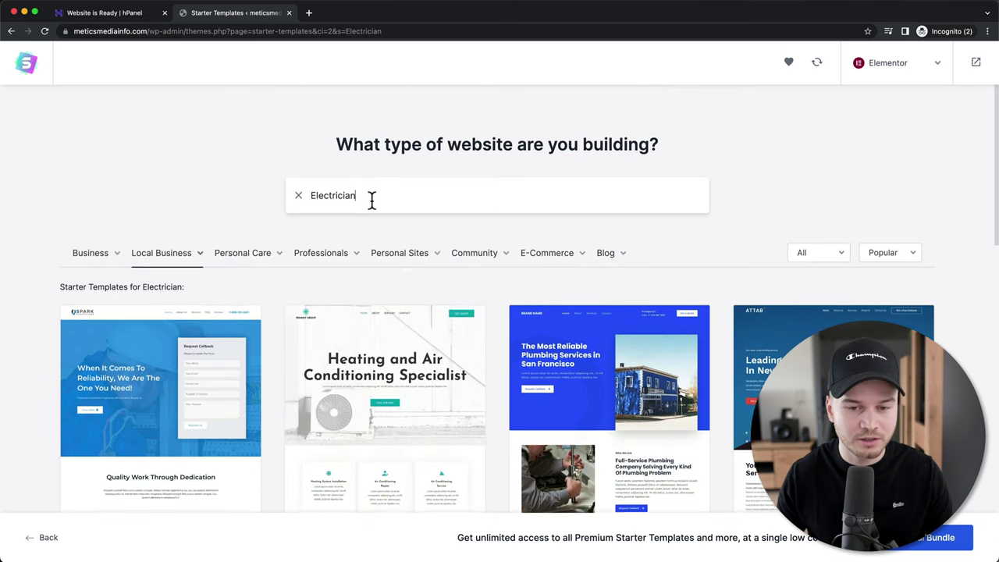
pyautogui.scroll(-3, 317, 156)
pyautogui.scroll(-2, 551, 375)
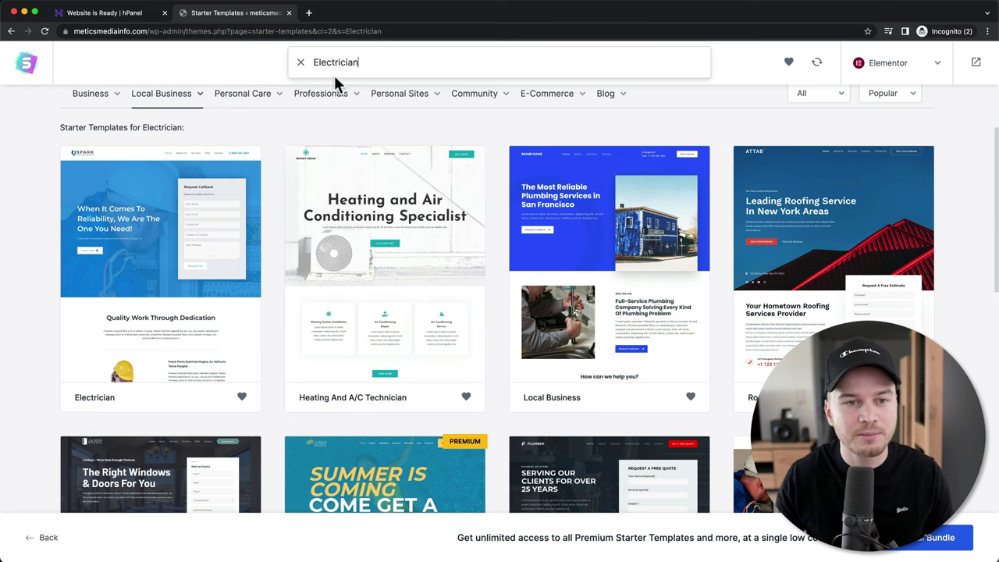
pyautogui.moveTo(327, 106)
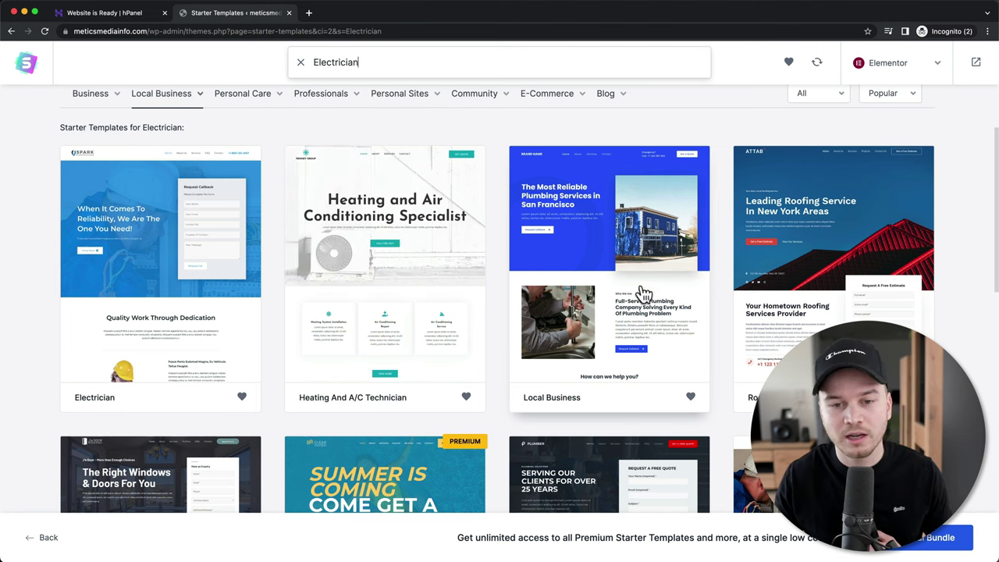
# - Choose the Local Business template, browse its About page preview, and skip the logo
pyautogui.click(600, 286)
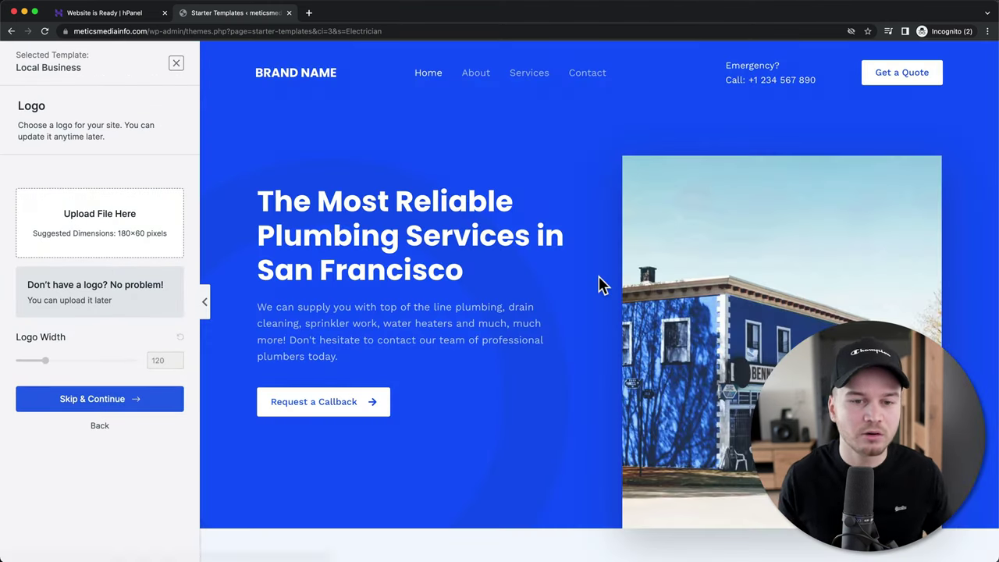
pyautogui.scroll(-3, 599, 279)
pyautogui.scroll(-5, 600, 286)
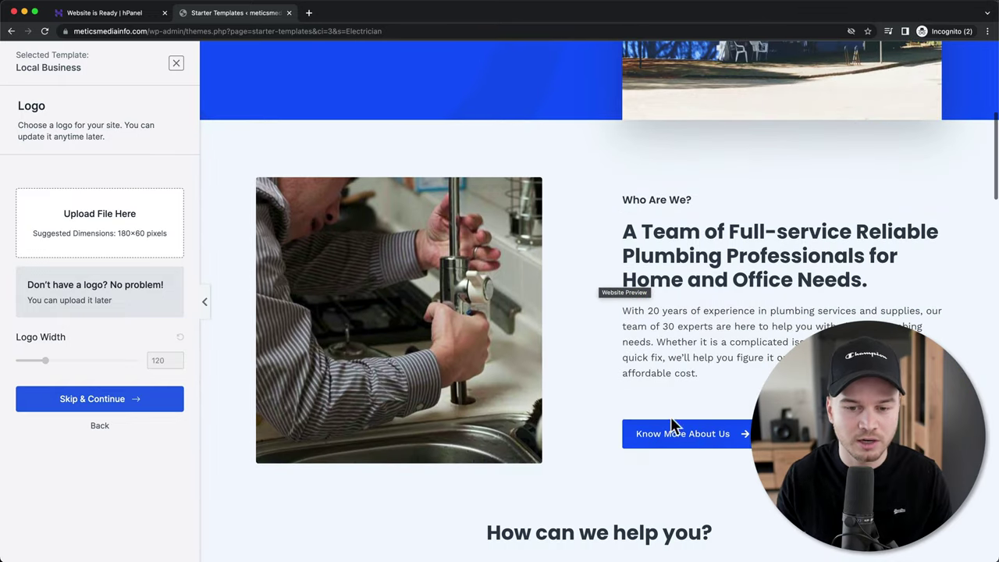
pyautogui.click(693, 444)
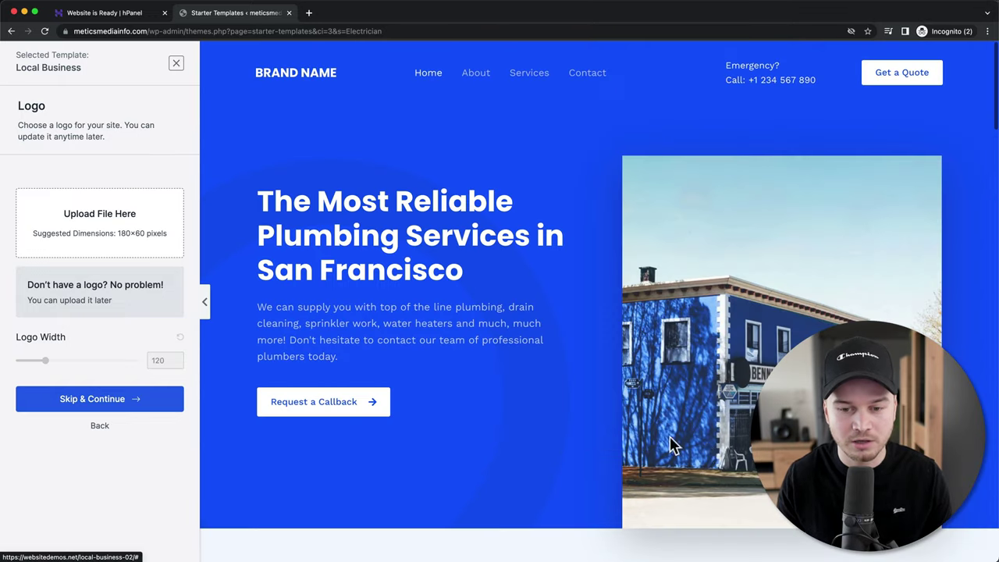
pyautogui.click(476, 75)
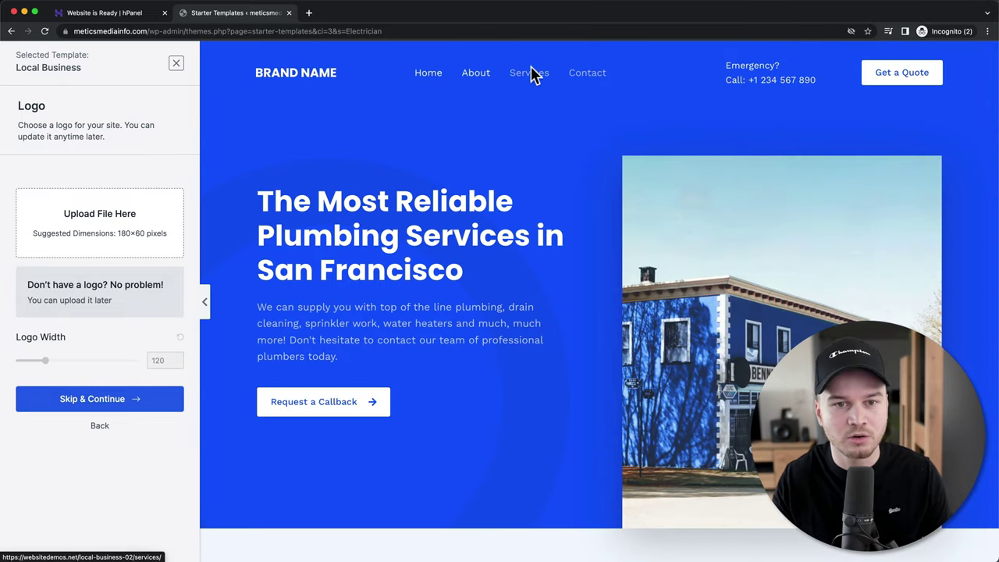
pyautogui.scroll(-1, 535, 207)
pyautogui.scroll(-1, 535, 207)
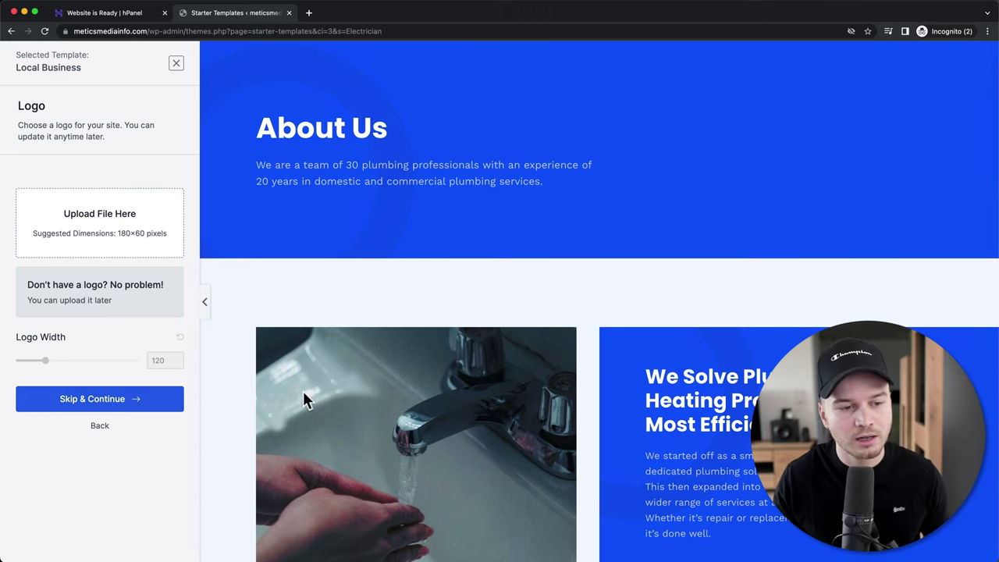
pyautogui.click(127, 402)
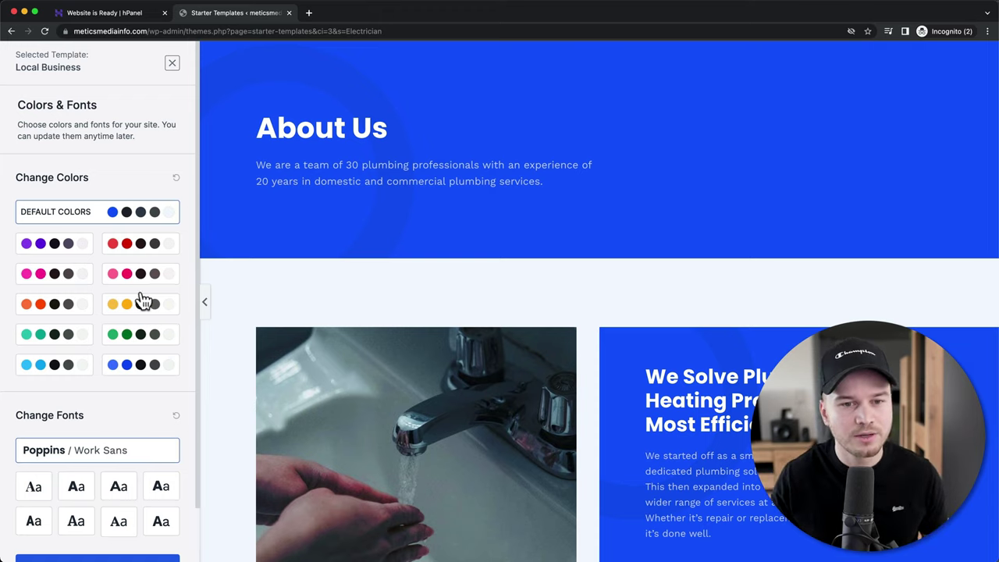
# - Try the purple and red palettes, revert to Default Colors, and continue
pyautogui.scroll(-2, 492, 269)
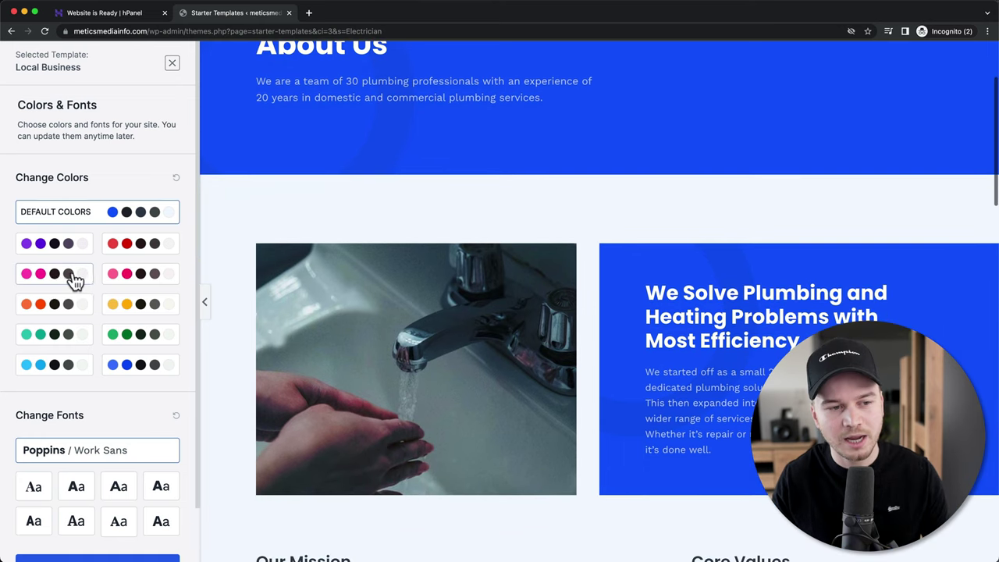
pyautogui.click(62, 248)
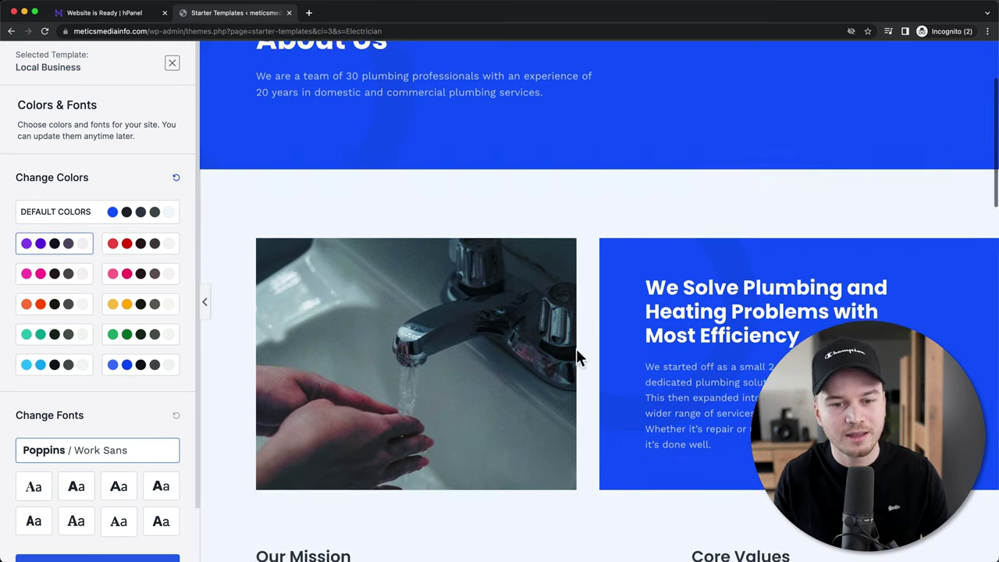
pyautogui.scroll(-5, 484, 290)
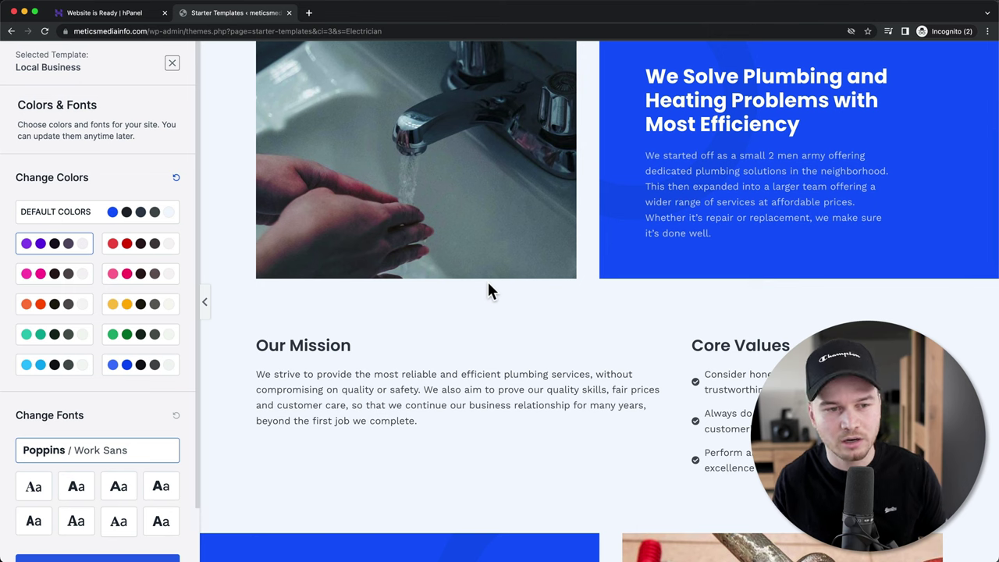
pyautogui.scroll(1, 239, 321)
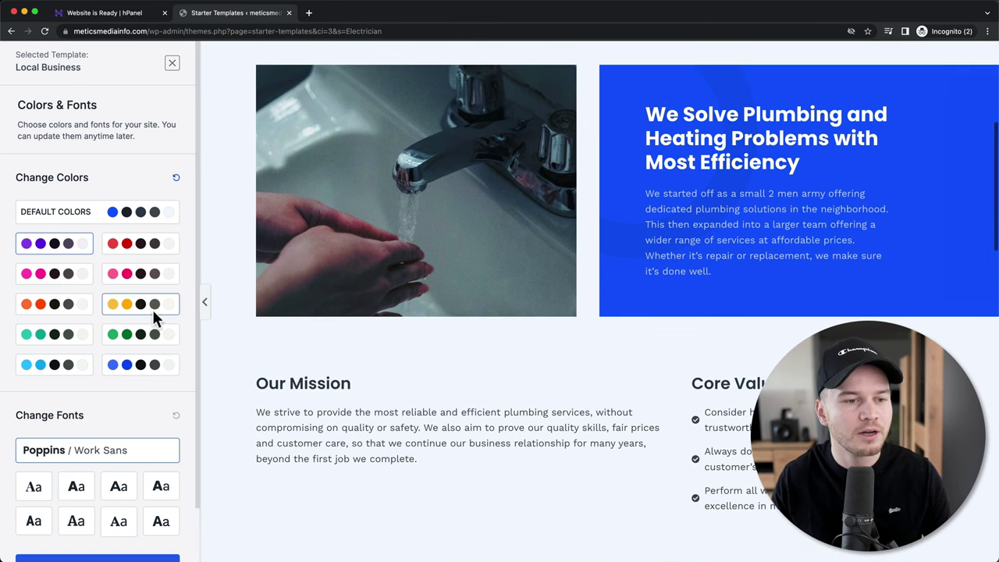
pyautogui.click(140, 248)
pyautogui.click(125, 223)
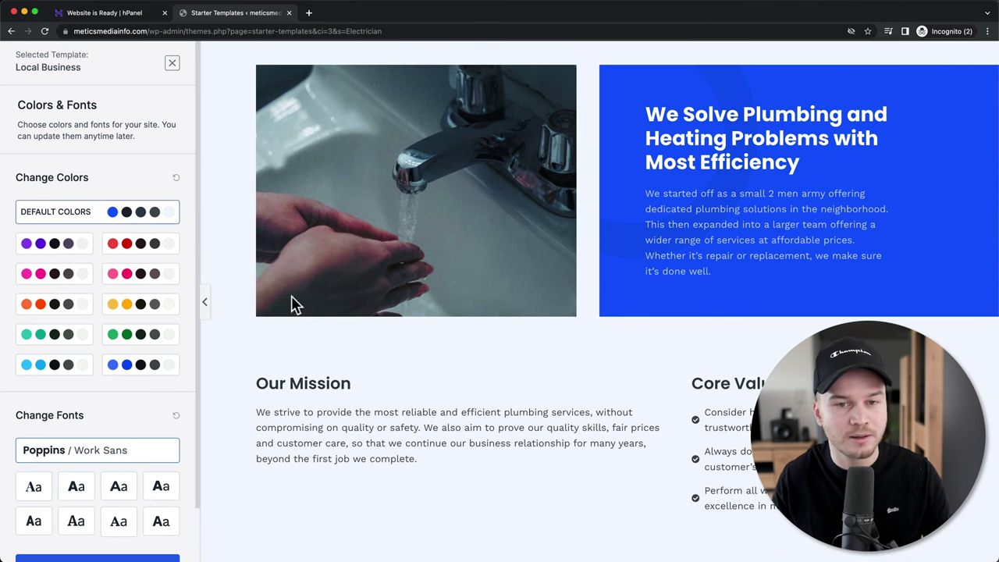
pyautogui.scroll(-1, 190, 375)
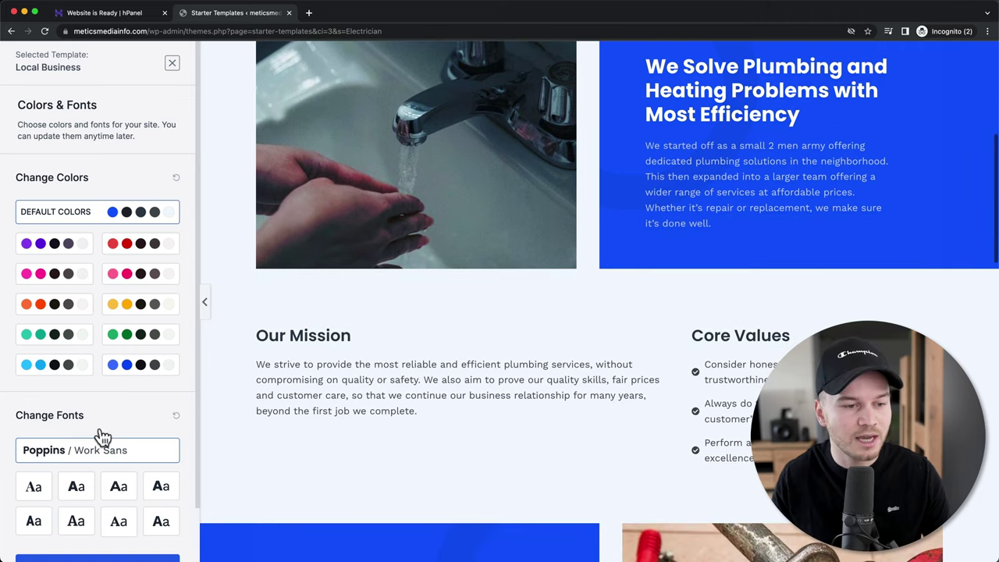
pyautogui.scroll(-1, 97, 433)
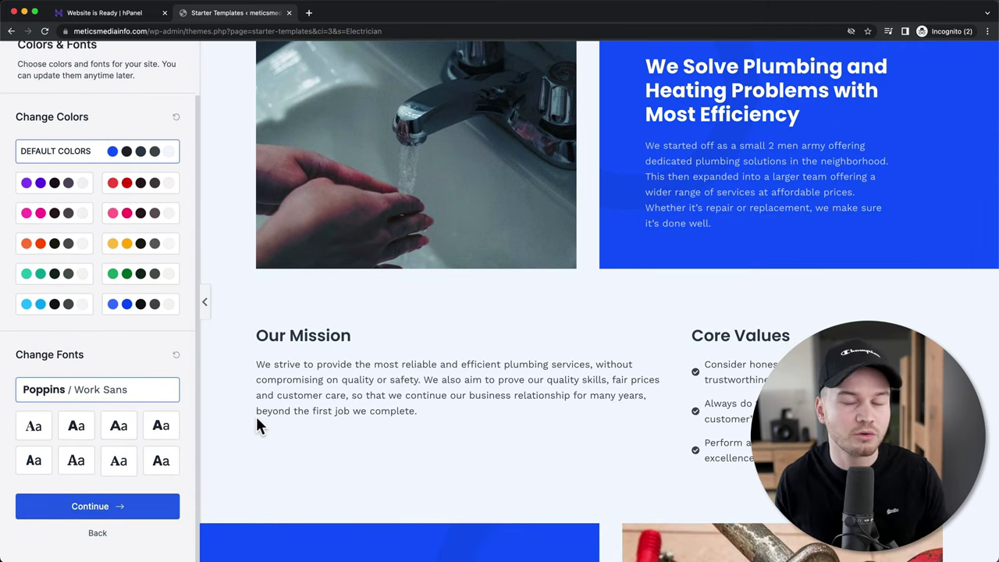
pyautogui.click(139, 516)
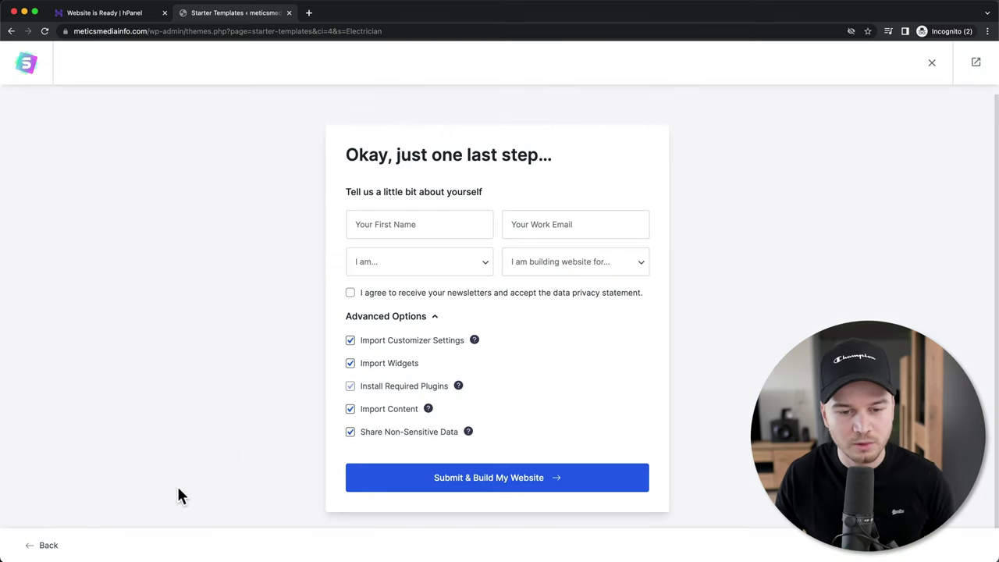
# - Build the website and review its Home and About pages in a new tab
pyautogui.click(489, 484)
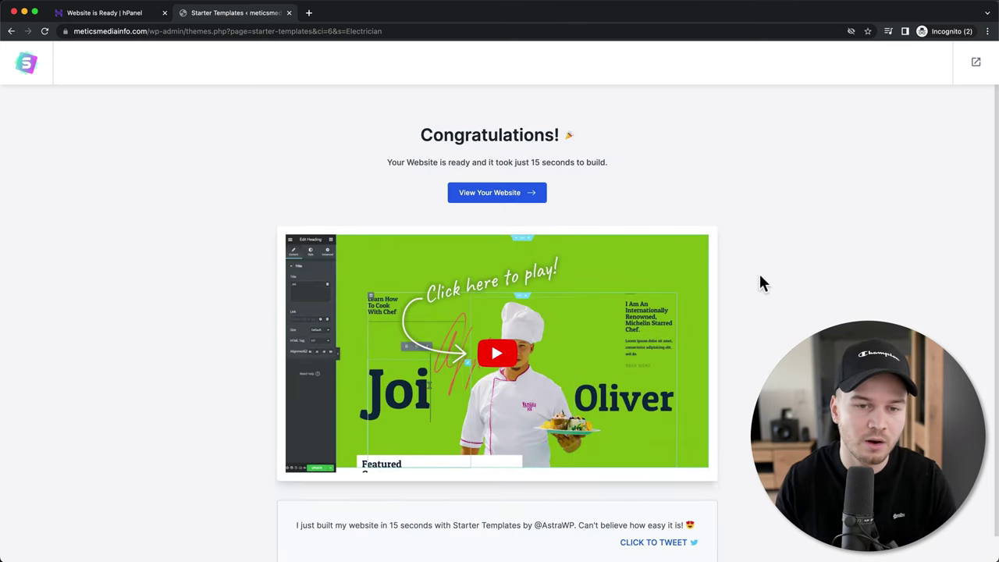
pyautogui.click(509, 200)
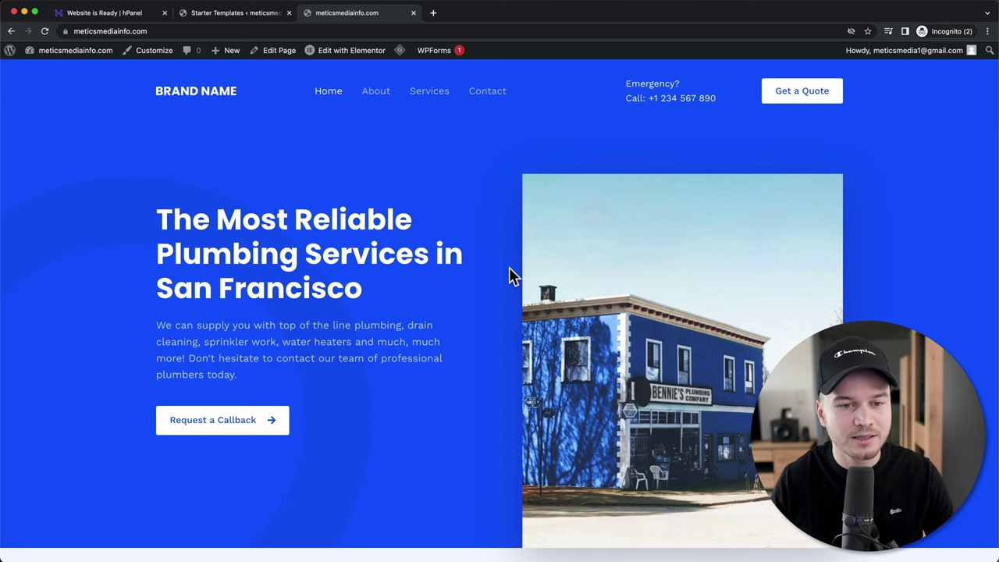
pyautogui.scroll(-6, 509, 276)
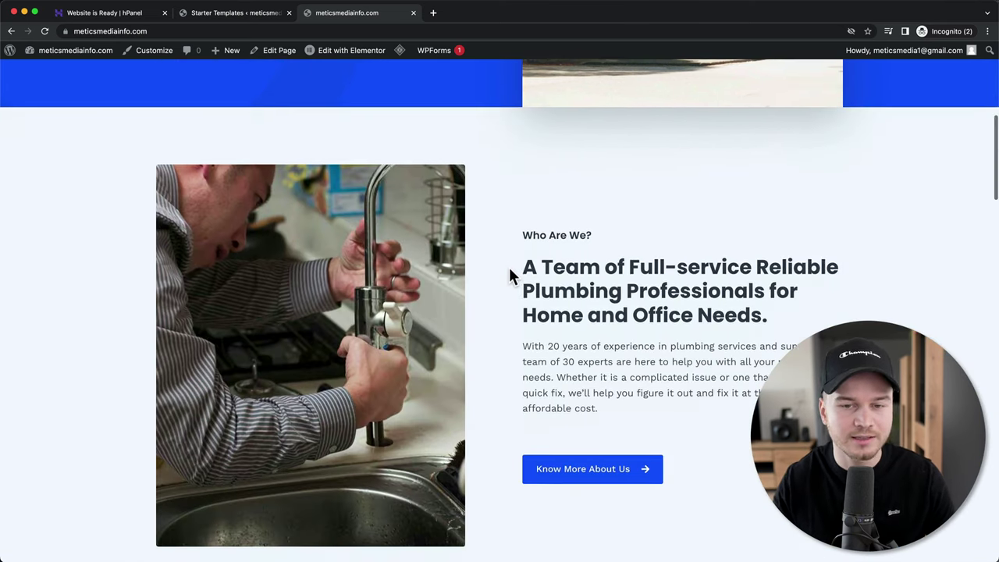
pyautogui.scroll(-2, 508, 276)
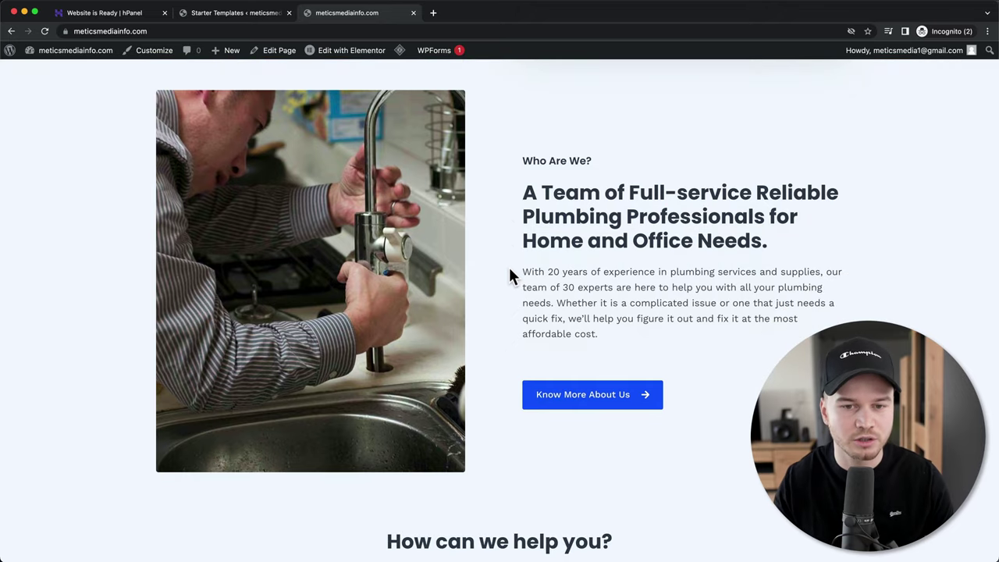
pyautogui.scroll(10, 508, 275)
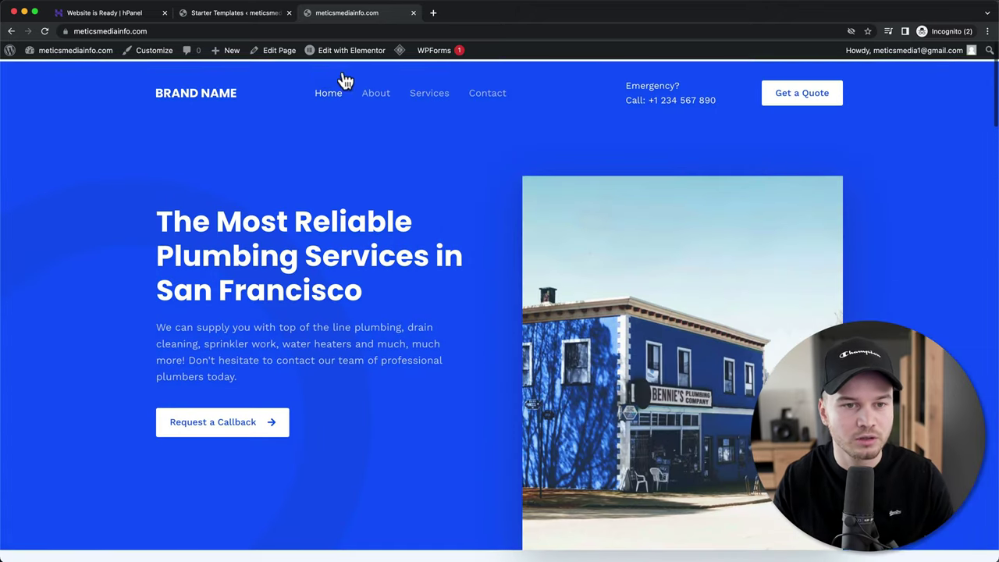
pyautogui.click(375, 93)
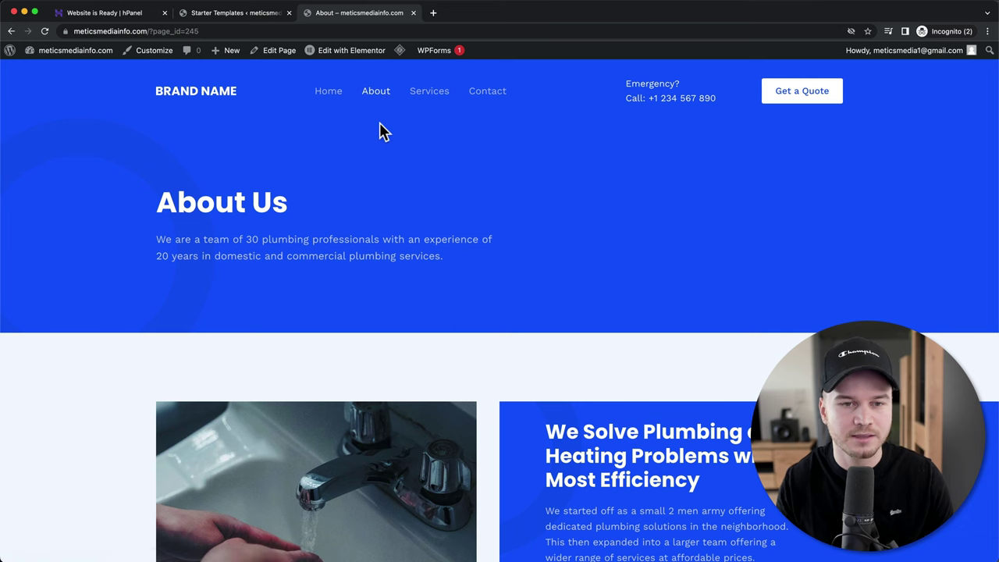
pyautogui.scroll(-1, 380, 133)
pyautogui.scroll(1, 379, 133)
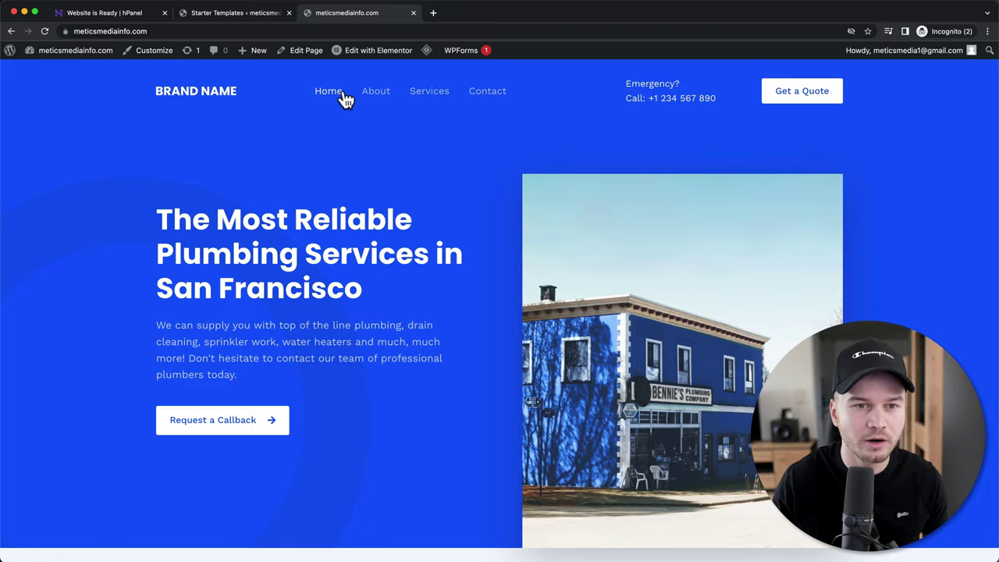
# - Open the home page in Elementor and change the hero heading to 'Anything that we want'
pyautogui.moveTo(387, 53)
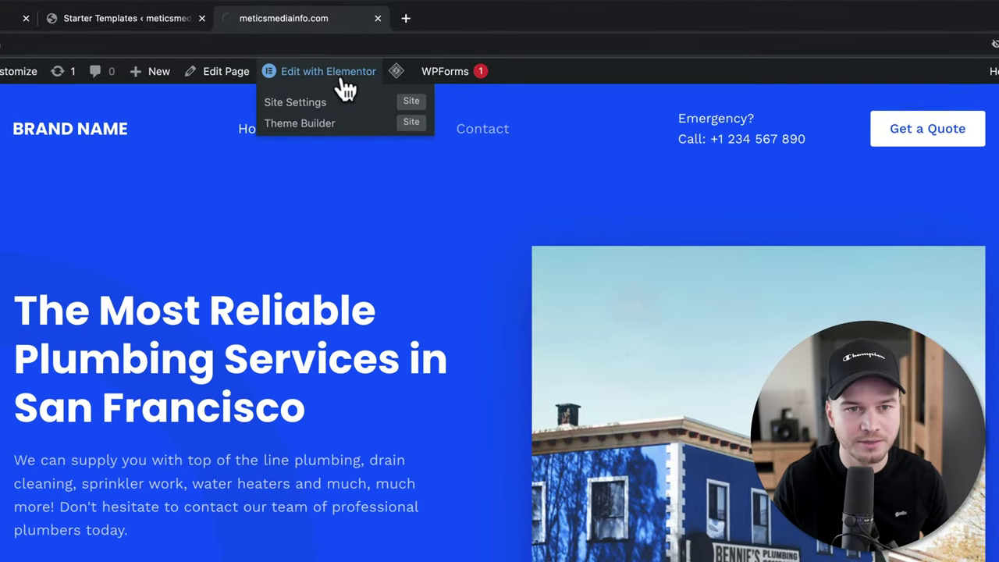
pyautogui.click(344, 78)
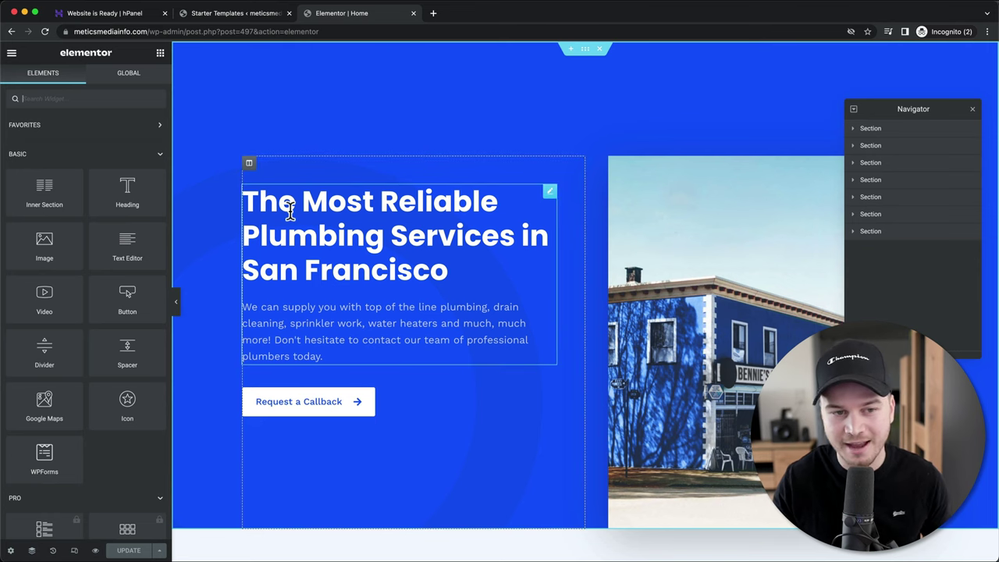
pyautogui.click(246, 202)
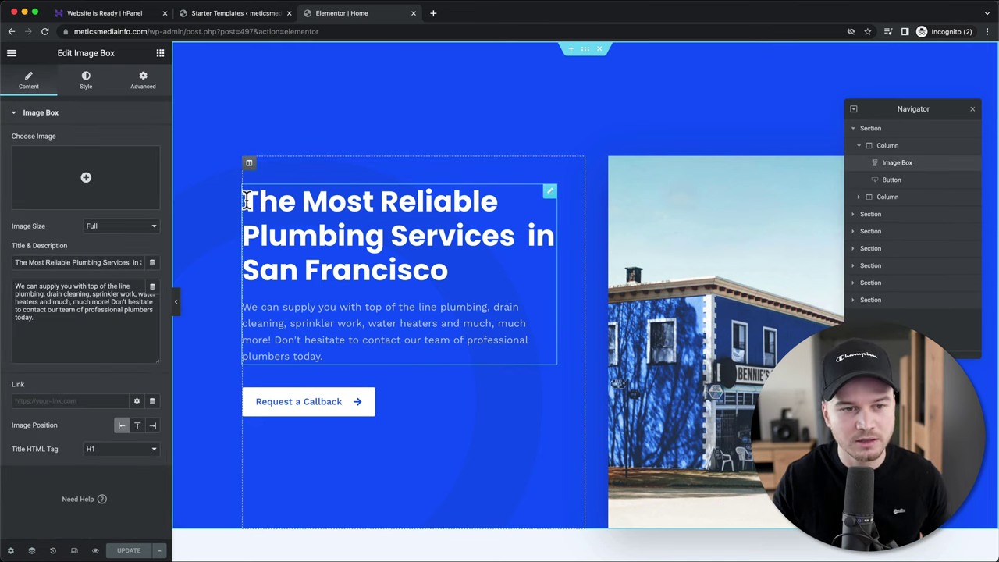
pyautogui.tripleClick(486, 263)
pyautogui.write('An')
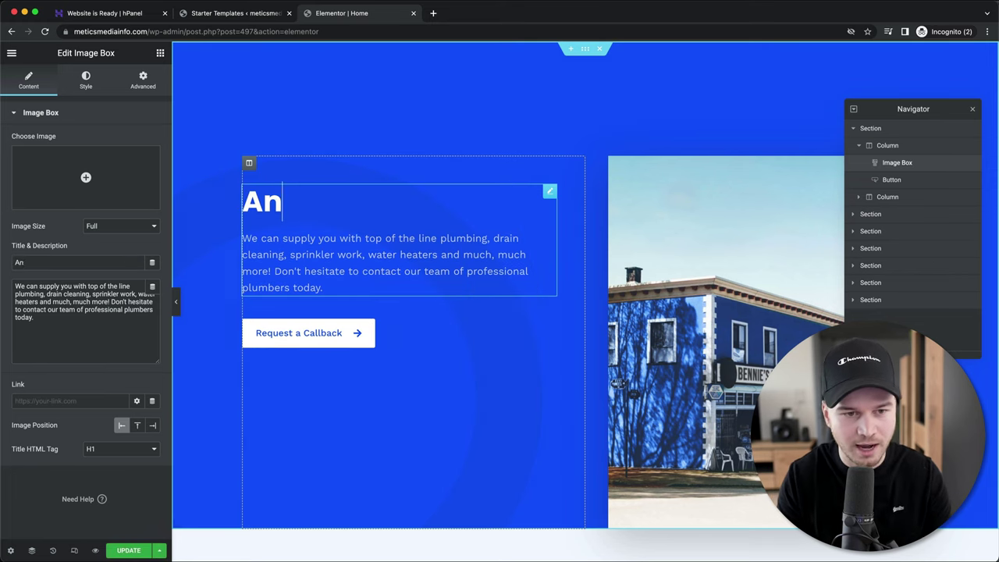
pyautogui.write('ything that we want')
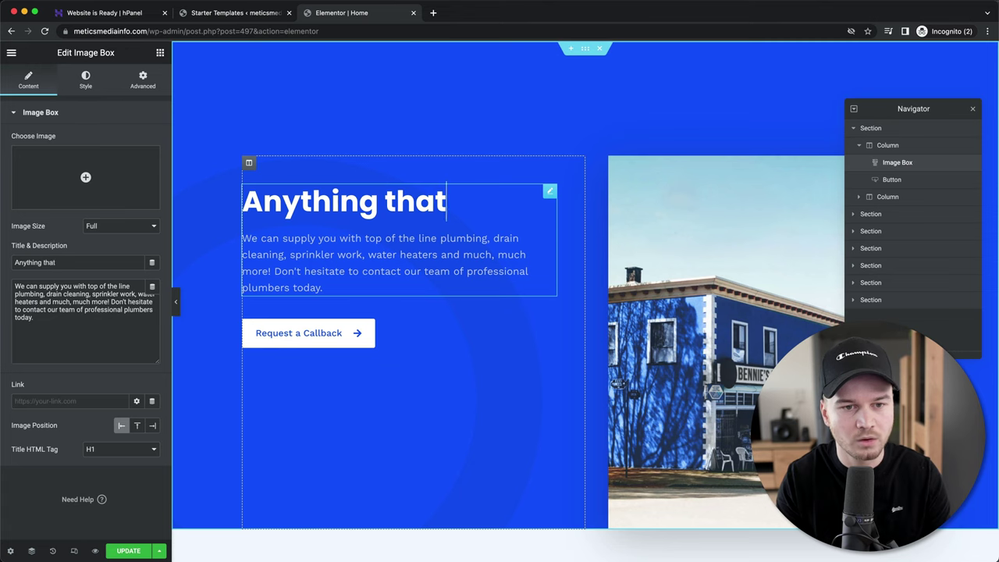
pyautogui.moveTo(367, 272); pyautogui.dragTo(336, 307)
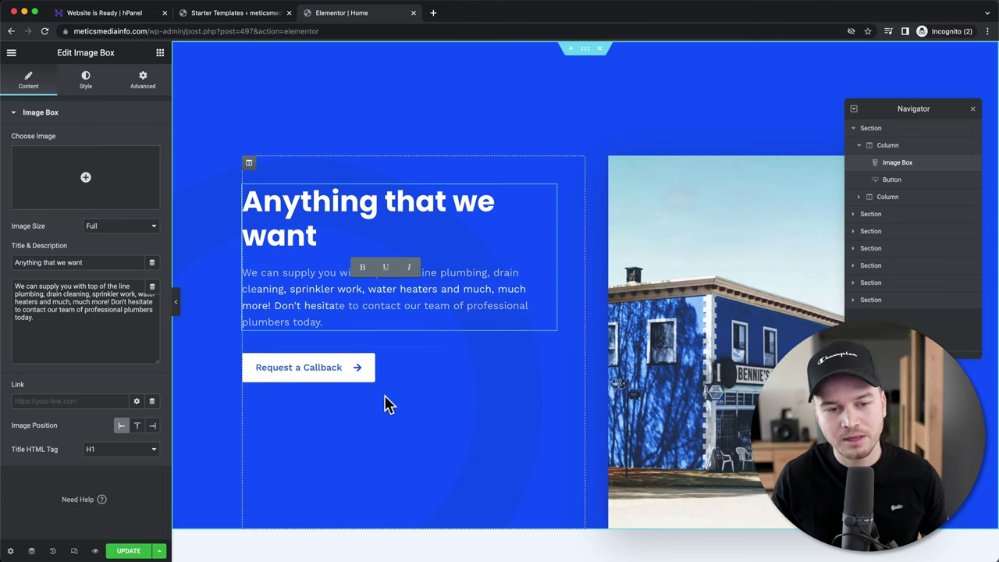
# - Relabel the Request a Callback button to 'Learn More'
pyautogui.click(326, 378)
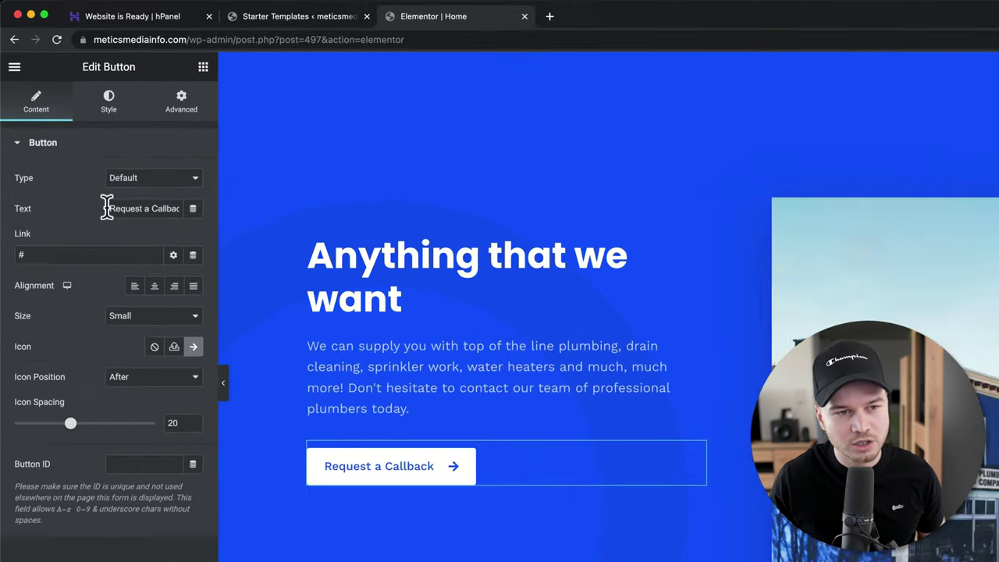
pyautogui.moveTo(107, 207); pyautogui.dragTo(241, 205)
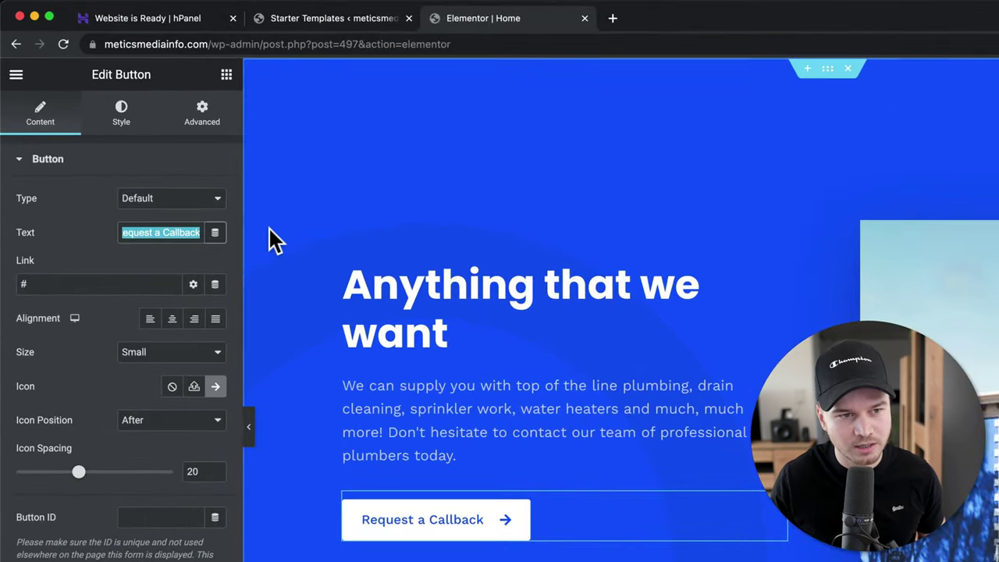
pyautogui.write('Learn More')
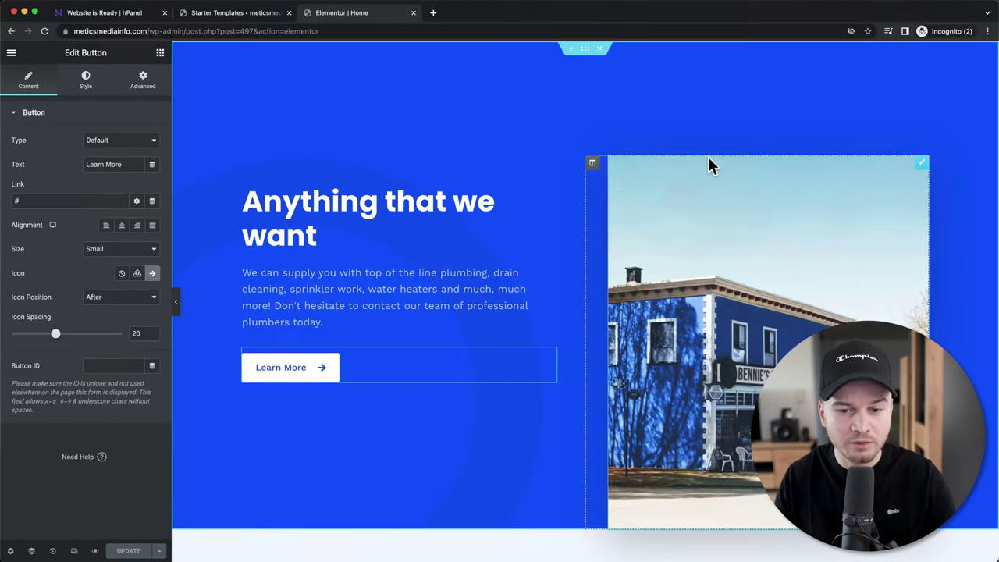
# - Swap the Drain Cleaning & Repairs card photo for an uploaded city skyline image and update the page
pyautogui.scroll(-10, 710, 166)
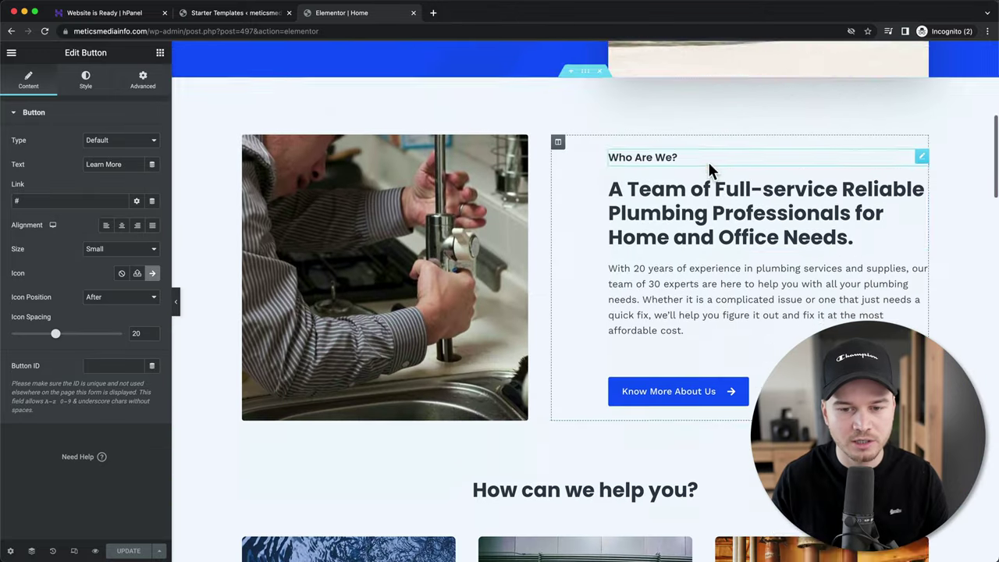
pyautogui.scroll(-5, 708, 164)
pyautogui.scroll(2, 676, 234)
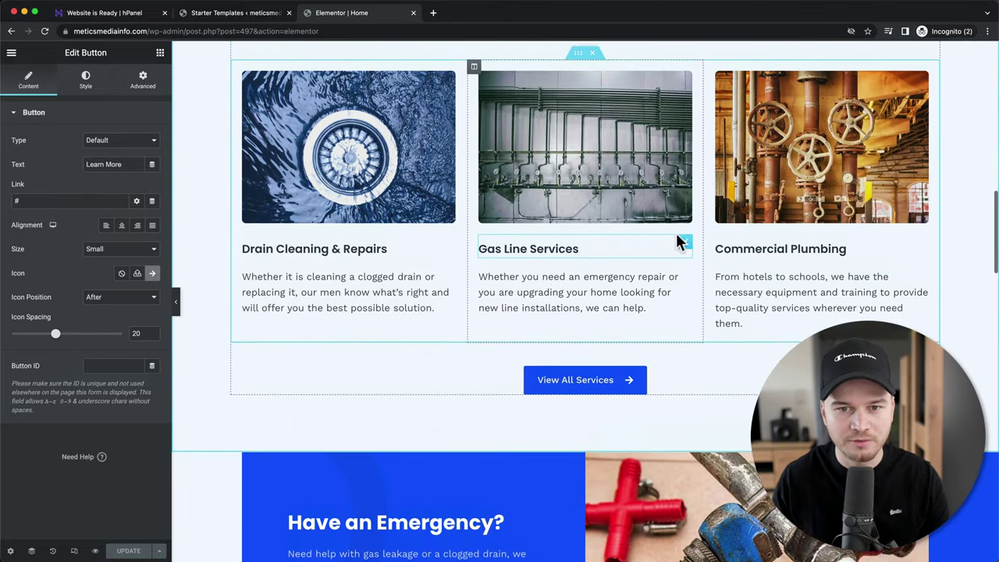
pyautogui.click(426, 196)
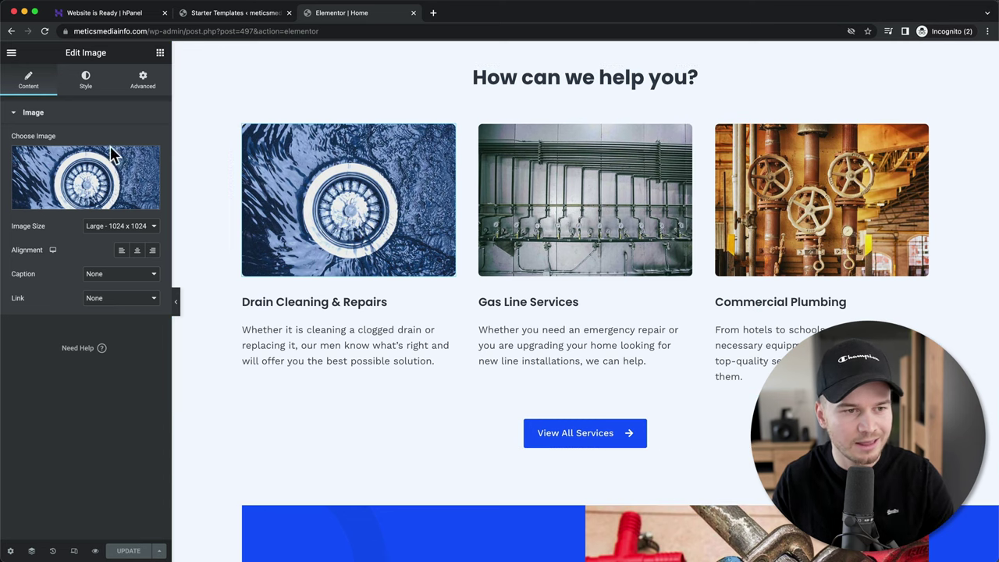
pyautogui.moveTo(110, 173)
pyautogui.click(92, 202)
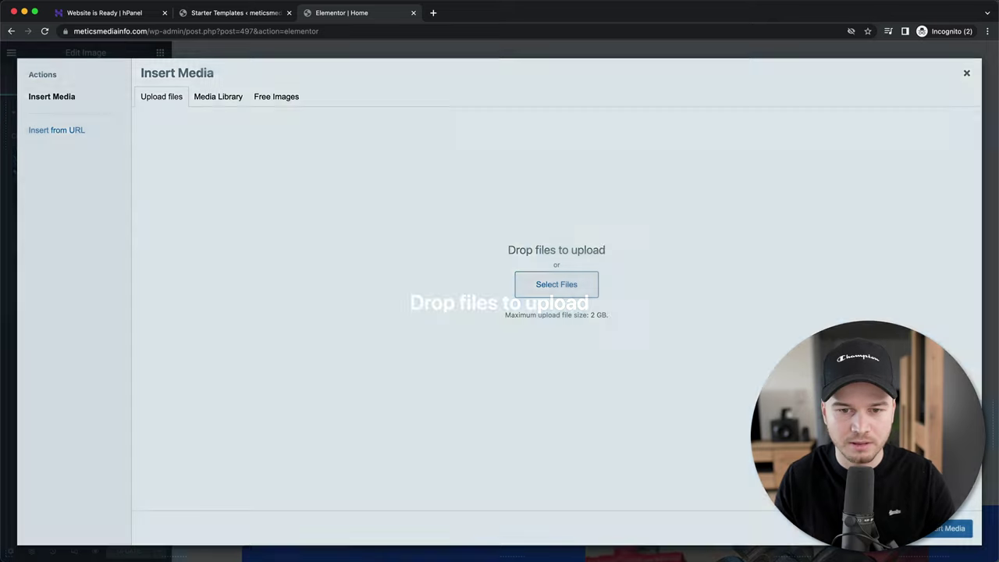
pyautogui.moveTo(578, 304); pyautogui.dragTo(551, 287)
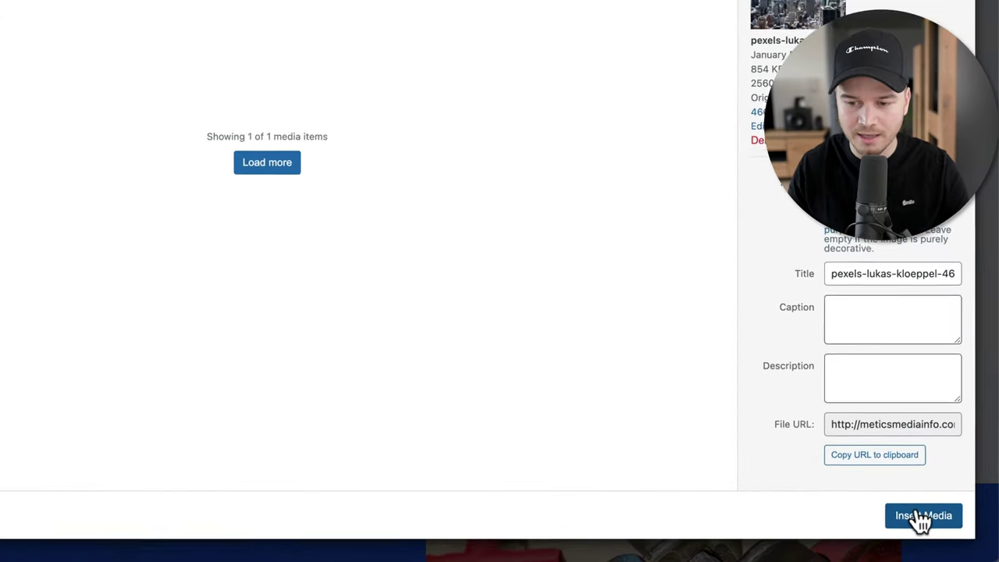
pyautogui.click(924, 519)
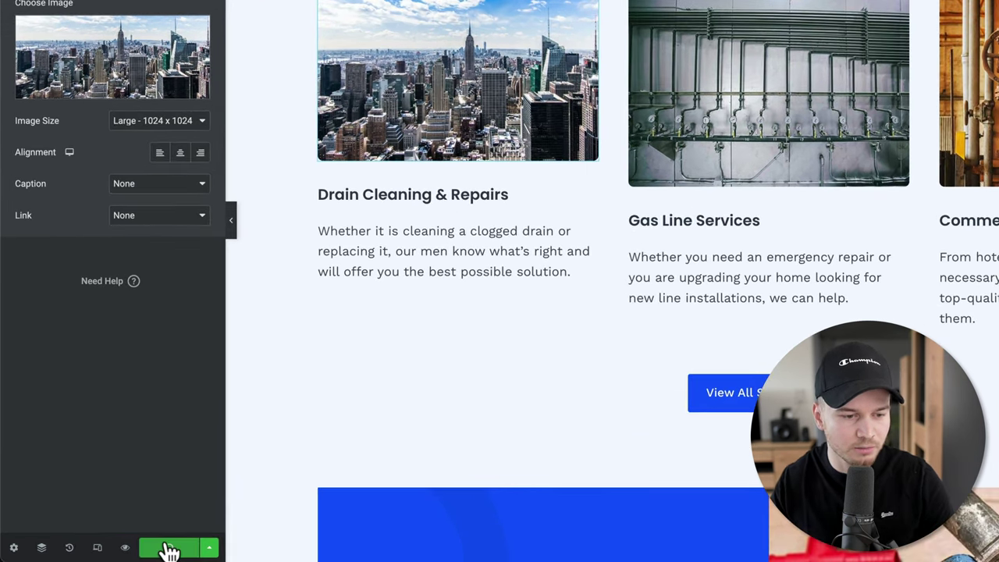
pyautogui.click(170, 549)
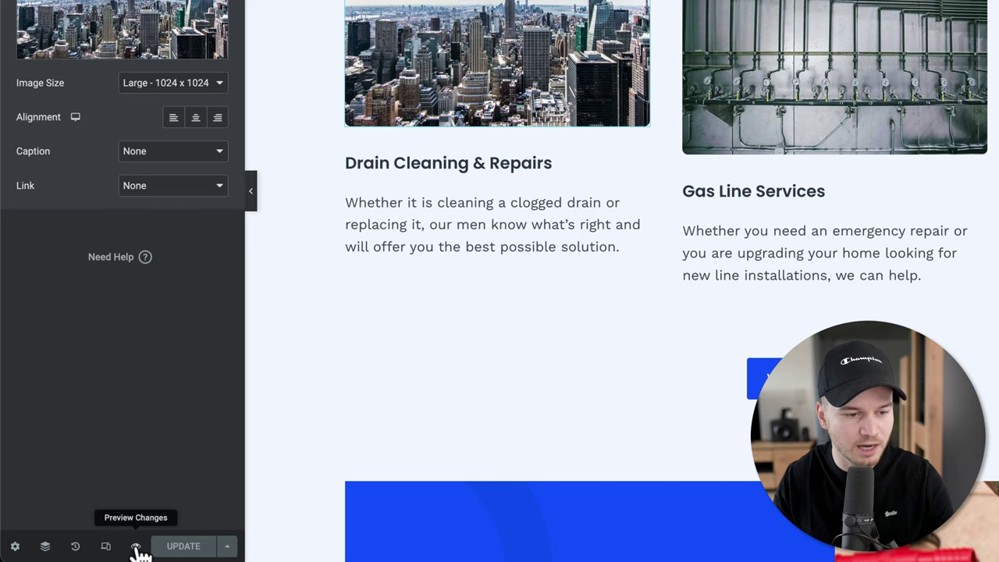
# - Preview the live home page and scroll to the How can we help you? cards to see the skyline image
pyautogui.click(137, 547)
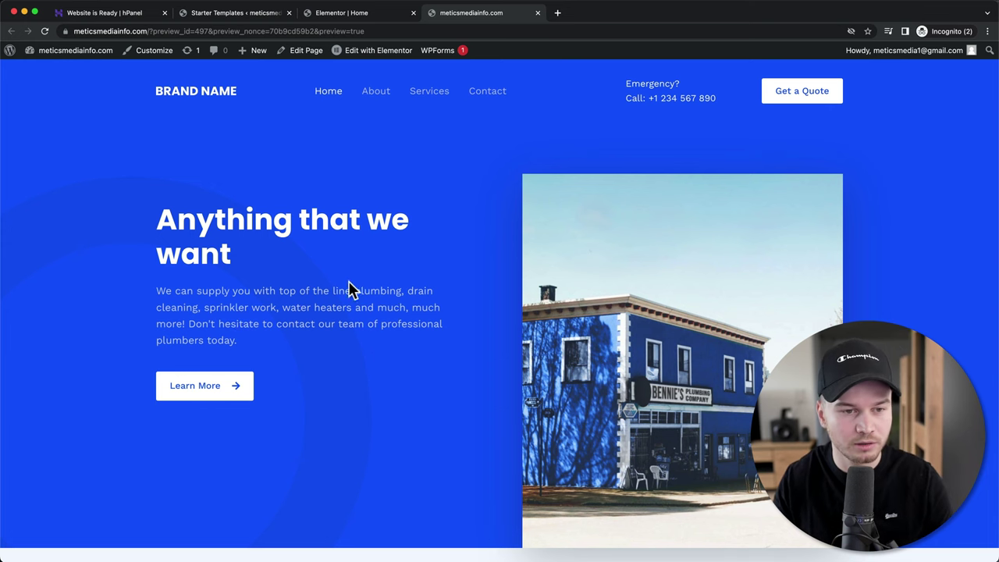
pyautogui.scroll(-1, 350, 289)
pyautogui.scroll(-3, 305, 234)
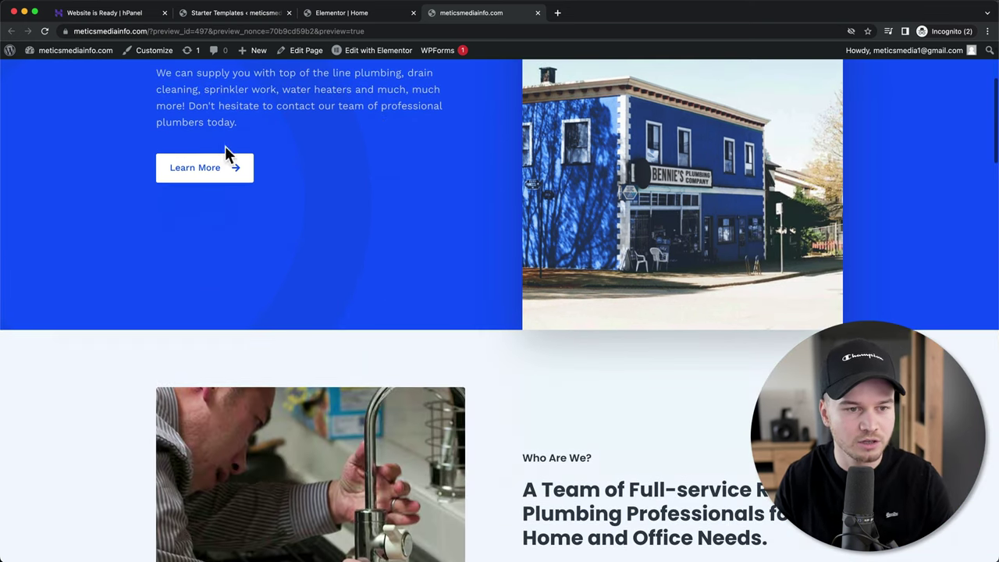
pyautogui.scroll(-5, 406, 211)
pyautogui.scroll(-5, 518, 234)
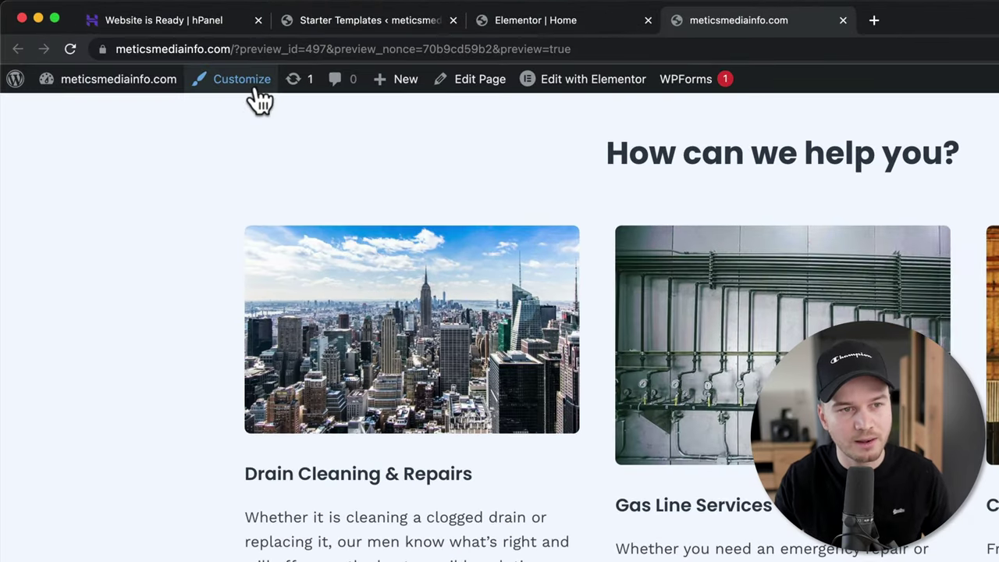
# - In the Astra Customizer, retitle the footer brand widget 'Metics Media', publish, and close the Customizer
pyautogui.click(254, 87)
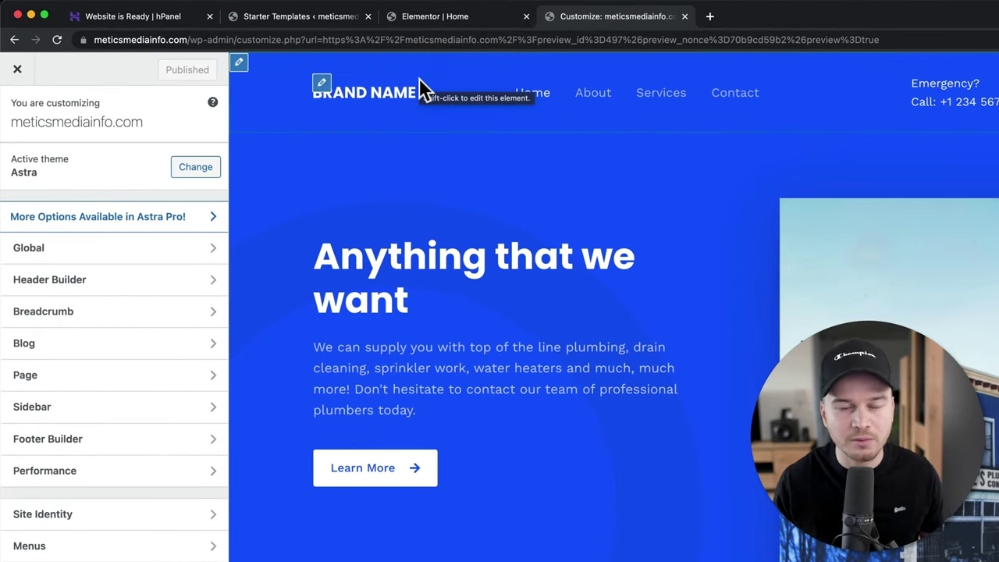
pyautogui.click(323, 85)
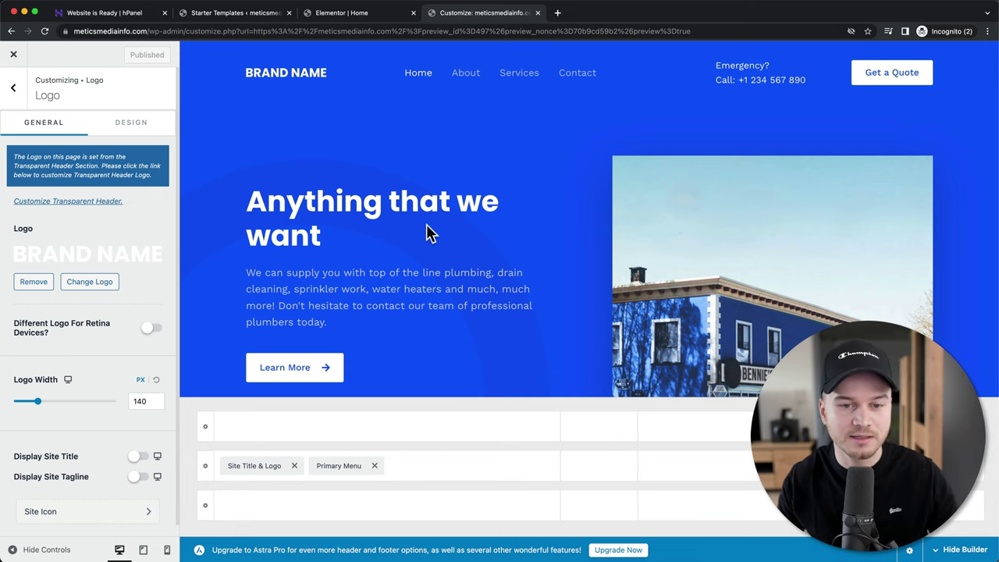
pyautogui.scroll(-10, 428, 231)
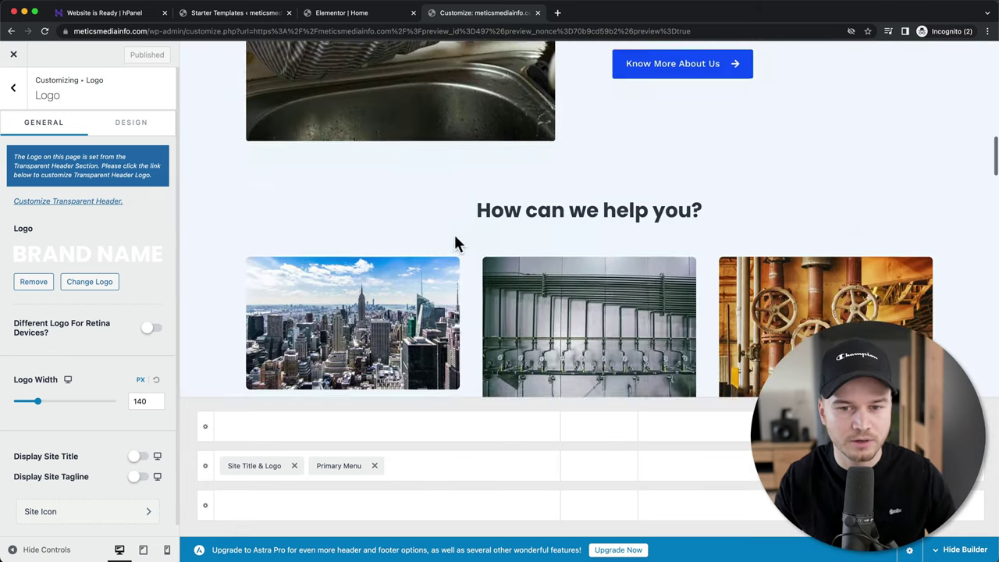
pyautogui.scroll(-15, 456, 243)
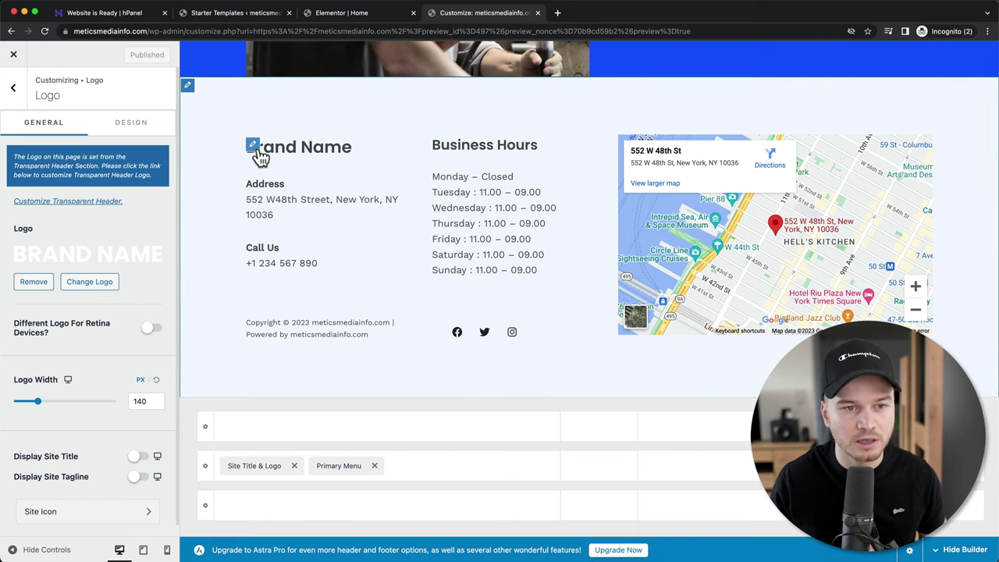
pyautogui.click(252, 147)
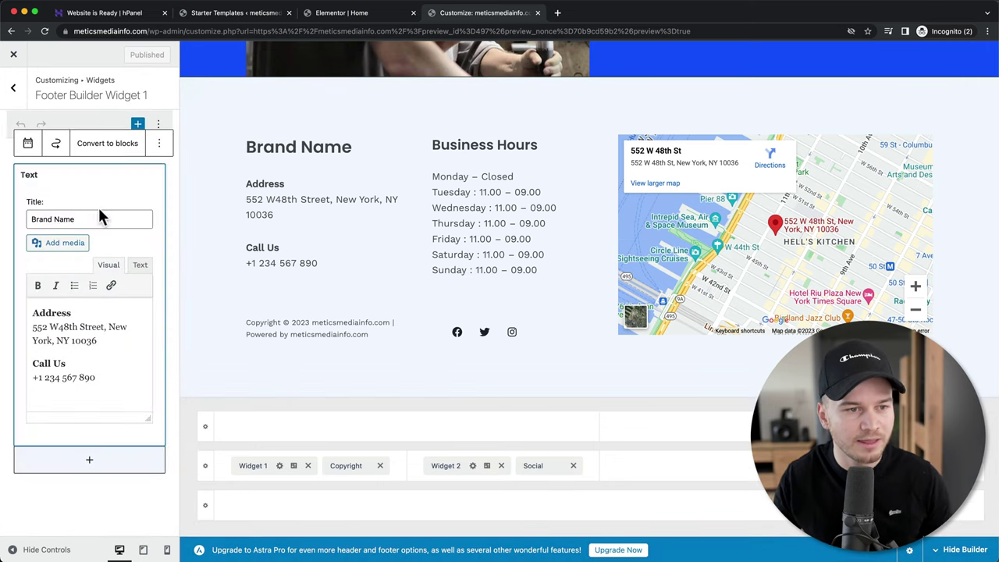
pyautogui.moveTo(78, 220); pyautogui.dragTo(43, 219)
pyautogui.write('M')
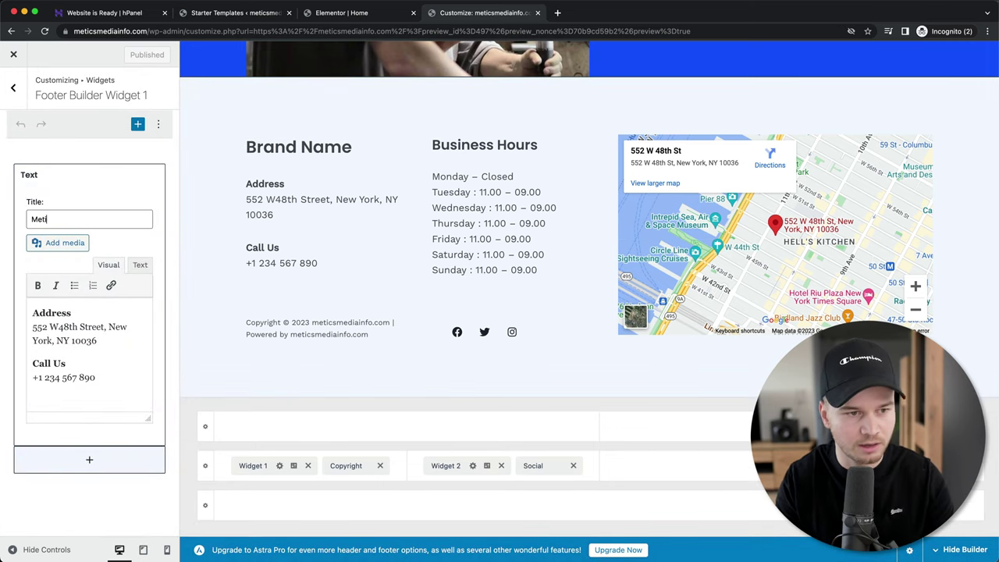
pyautogui.write('etics Media')
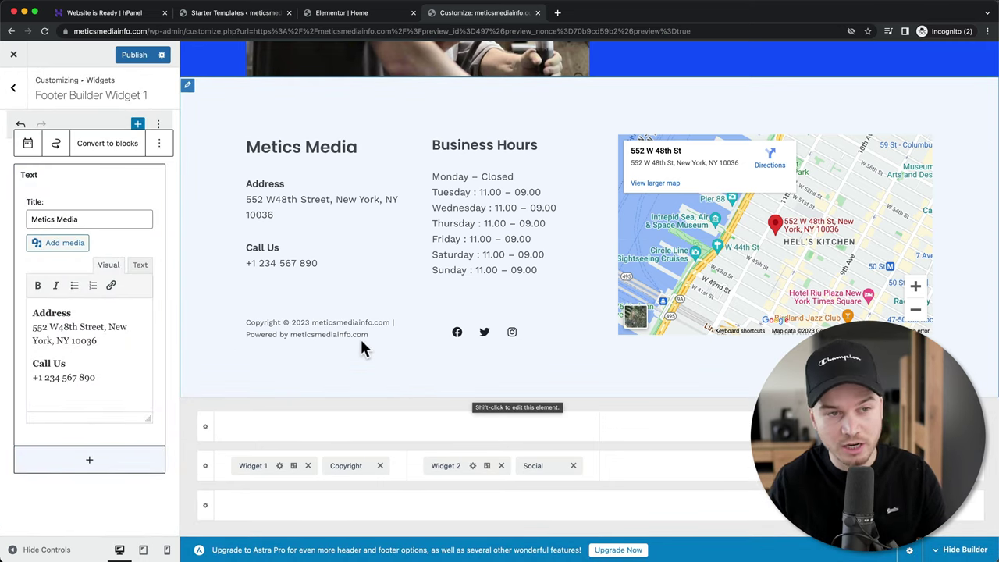
pyautogui.click(137, 61)
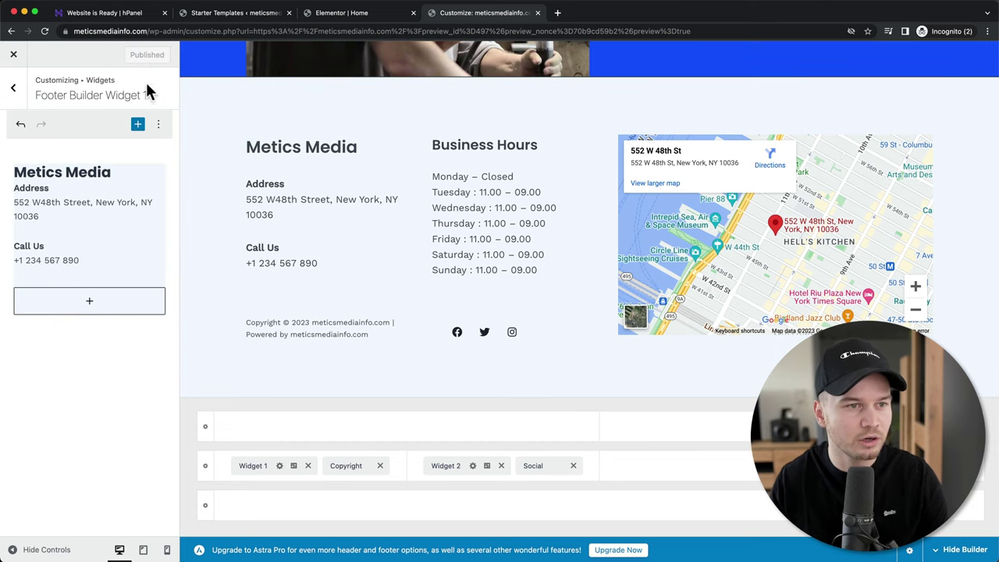
pyautogui.click(14, 56)
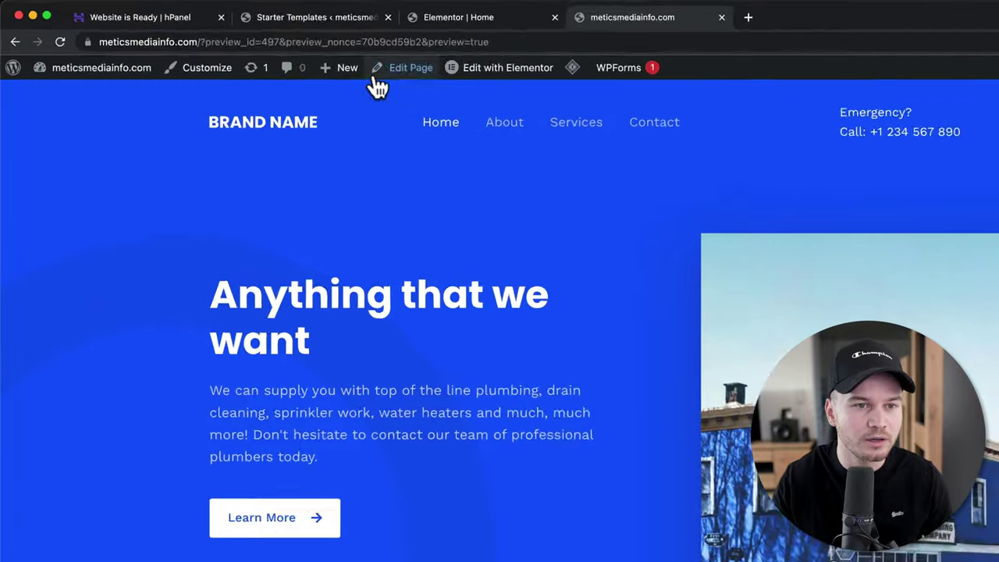
# - Add a new page titled 'Our Team' and open it in Elementor
pyautogui.moveTo(266, 56)
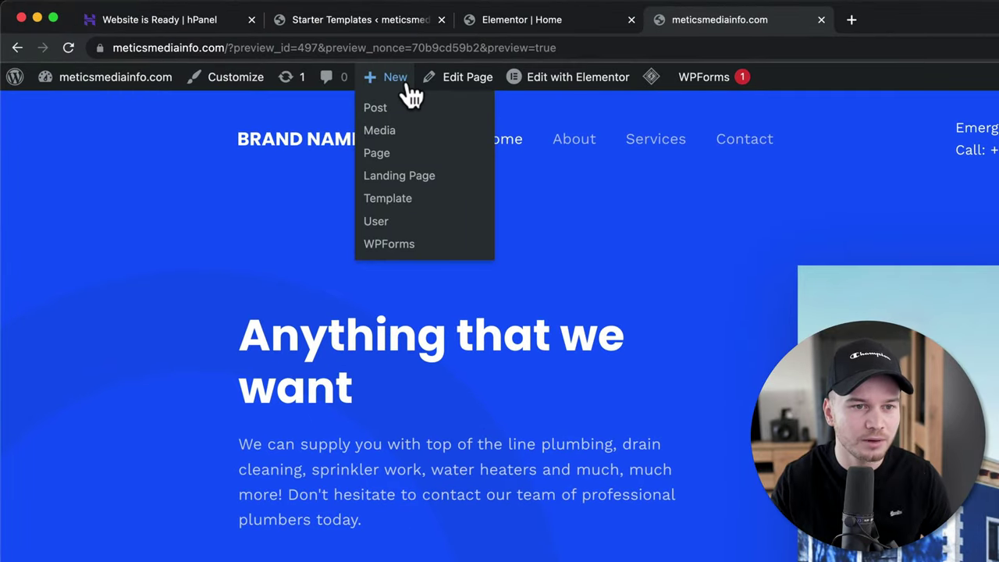
pyautogui.click(374, 153)
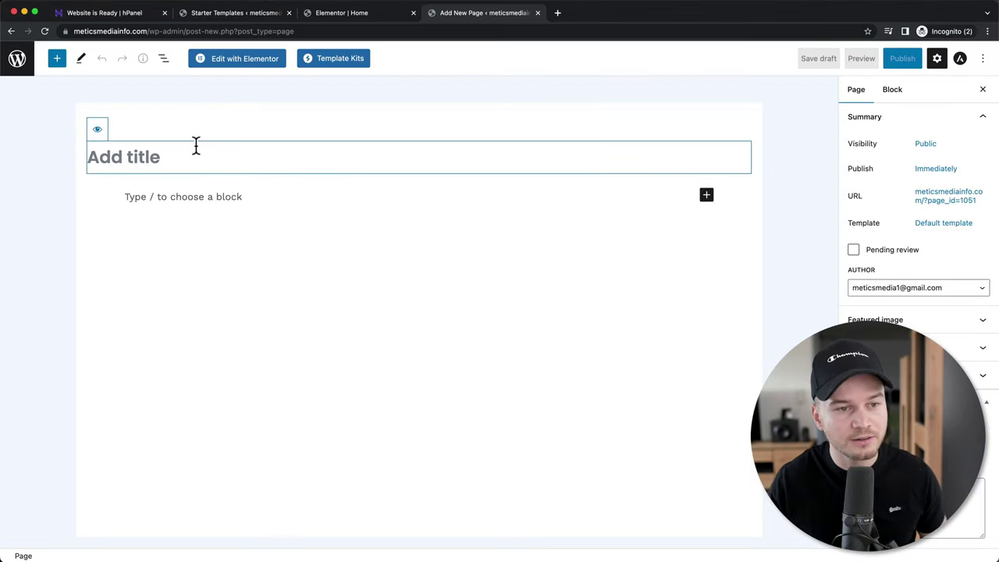
pyautogui.write('Our Team')
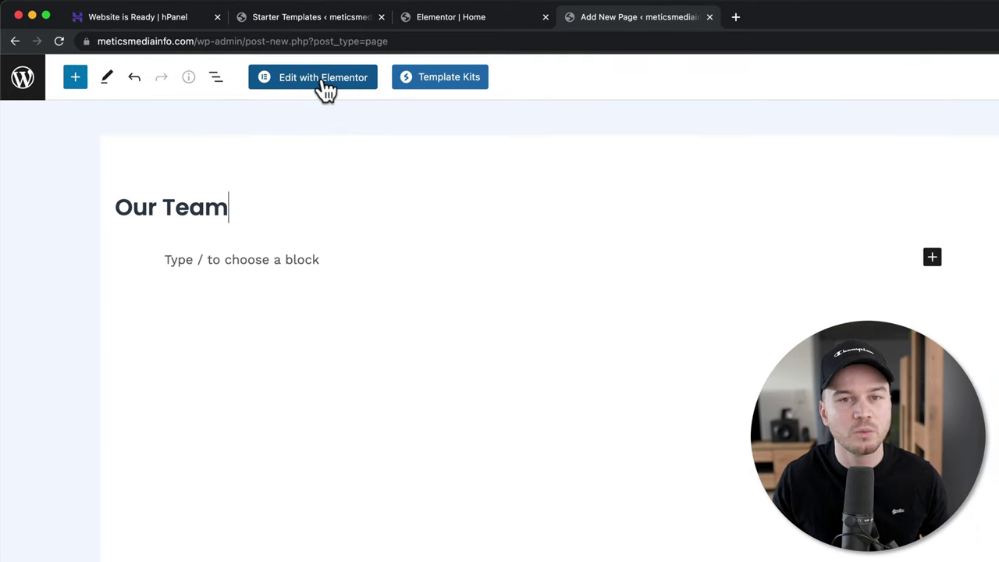
pyautogui.click(326, 89)
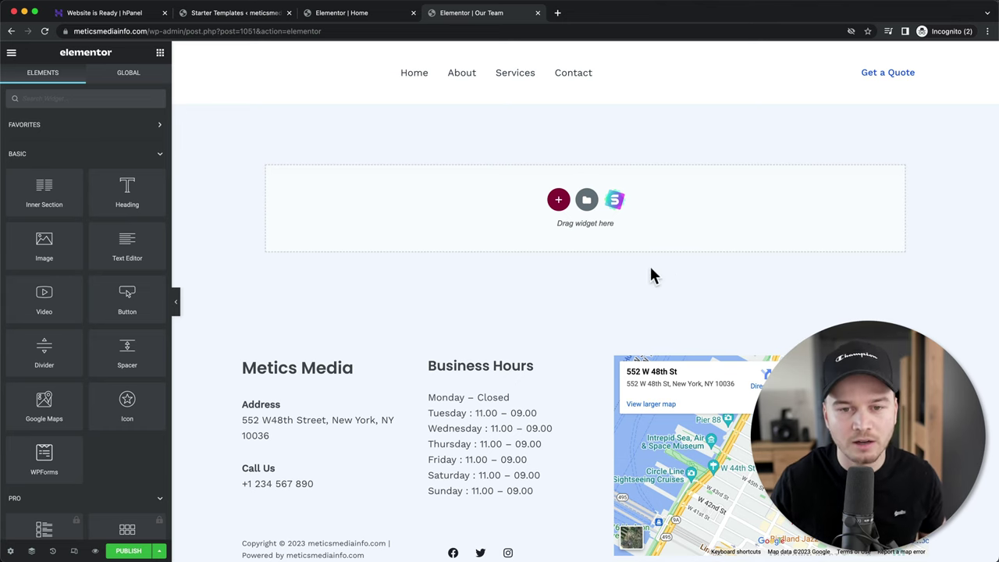
# - Place a Heading widget reading 'Our Team' at the top, with a Video widget in the empty section below
pyautogui.click(586, 203)
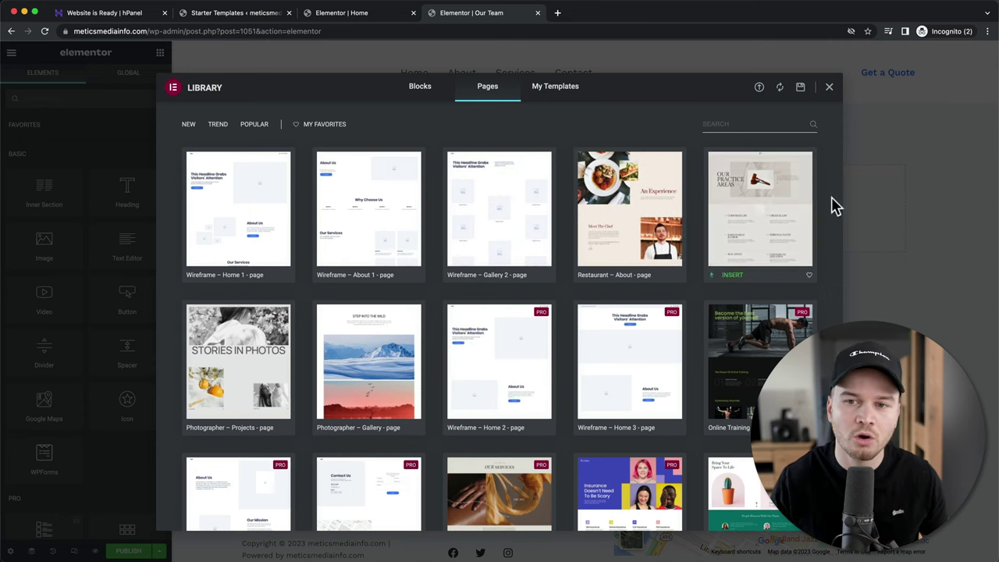
pyautogui.click(829, 88)
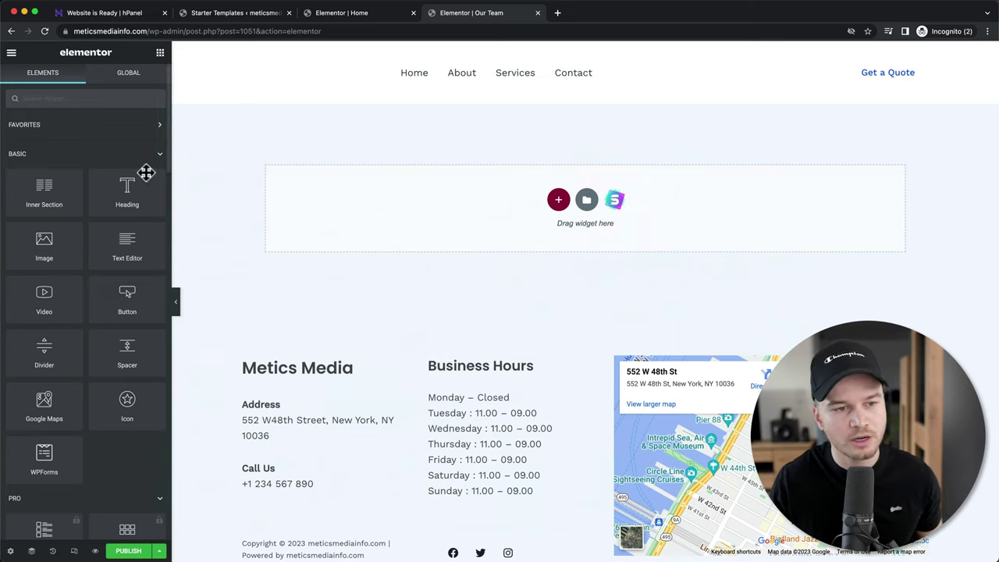
pyautogui.moveTo(143, 185); pyautogui.dragTo(556, 198)
pyautogui.click(394, 117)
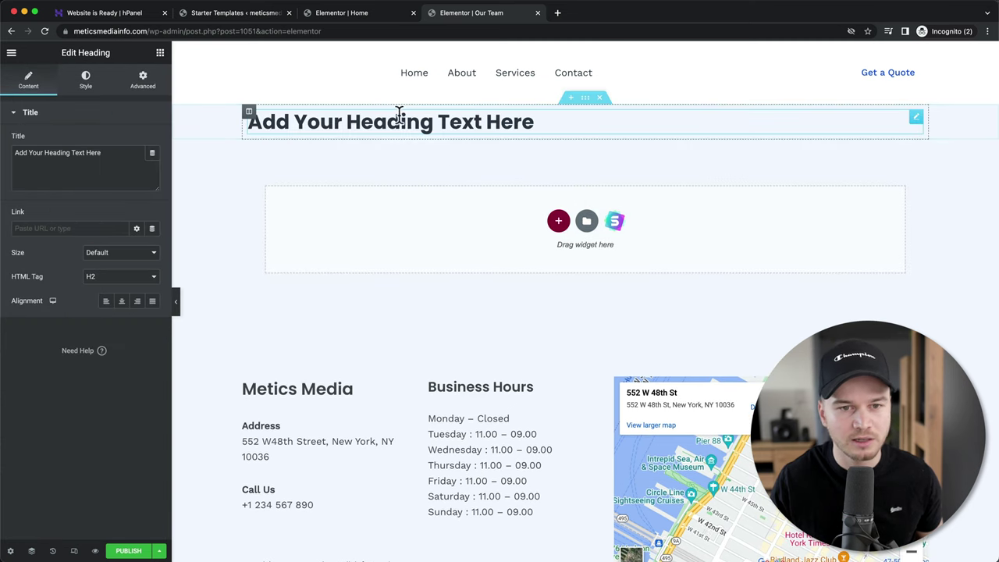
pyautogui.tripleClick(386, 117)
pyautogui.write('Our Team')
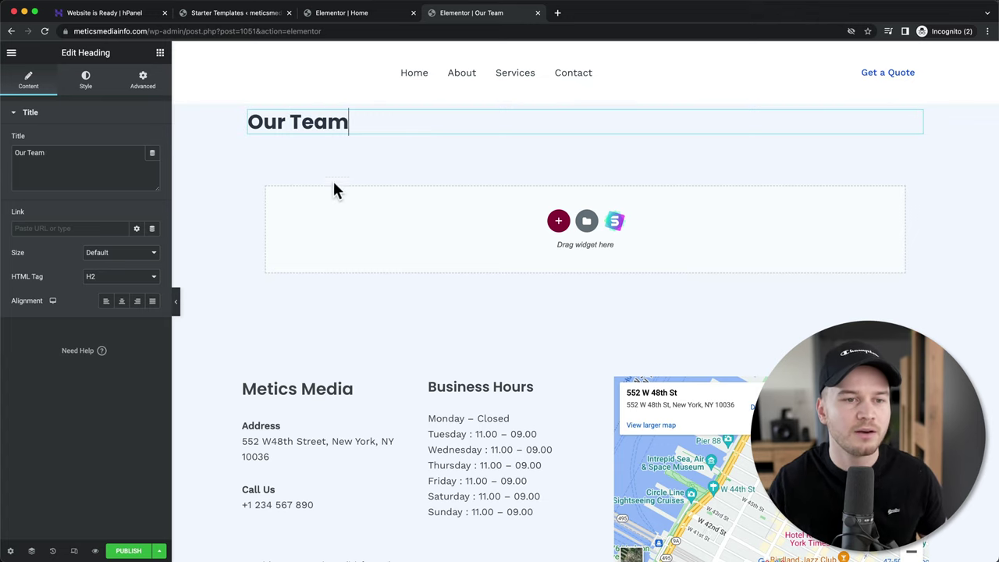
pyautogui.click(161, 54)
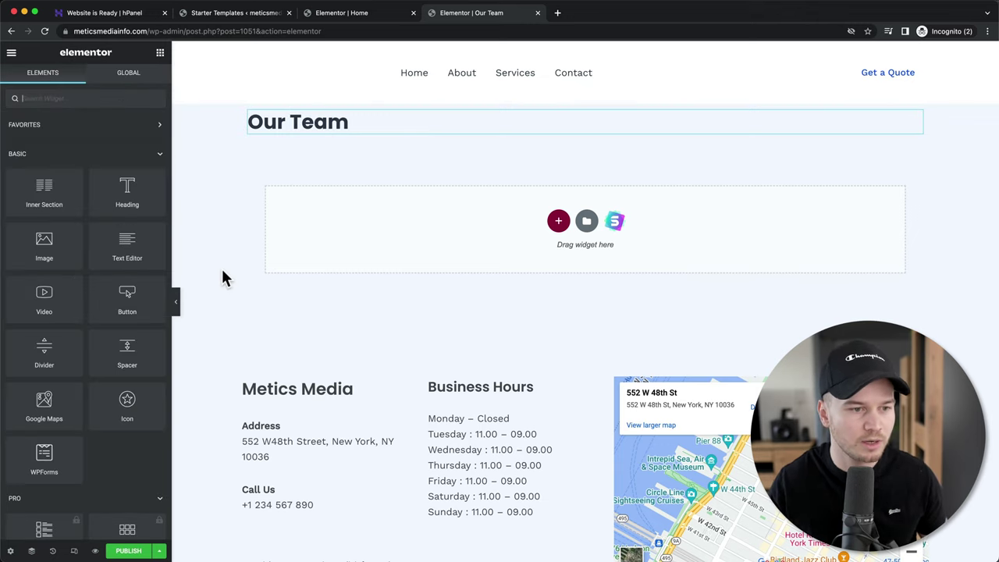
pyautogui.moveTo(60, 300); pyautogui.dragTo(417, 238)
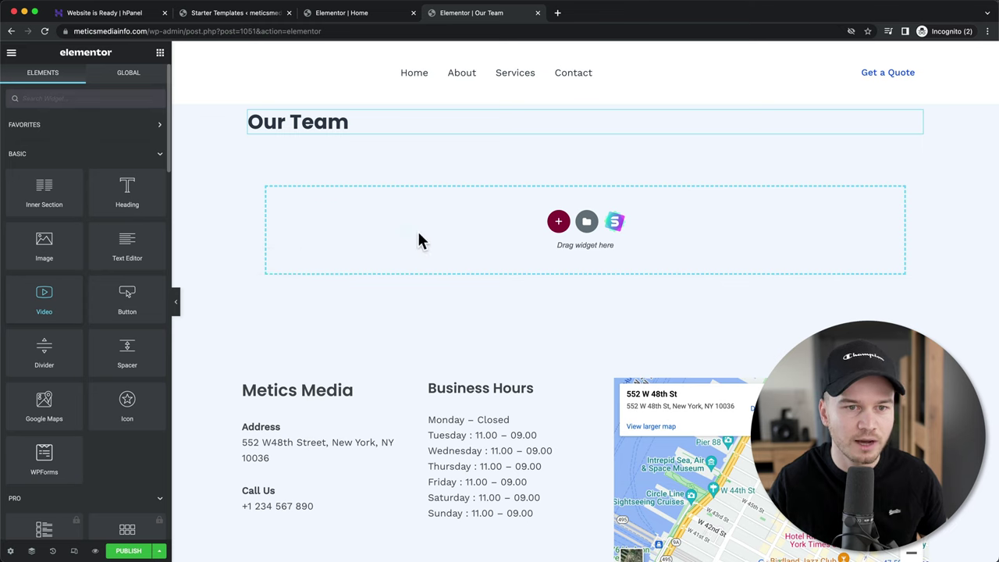